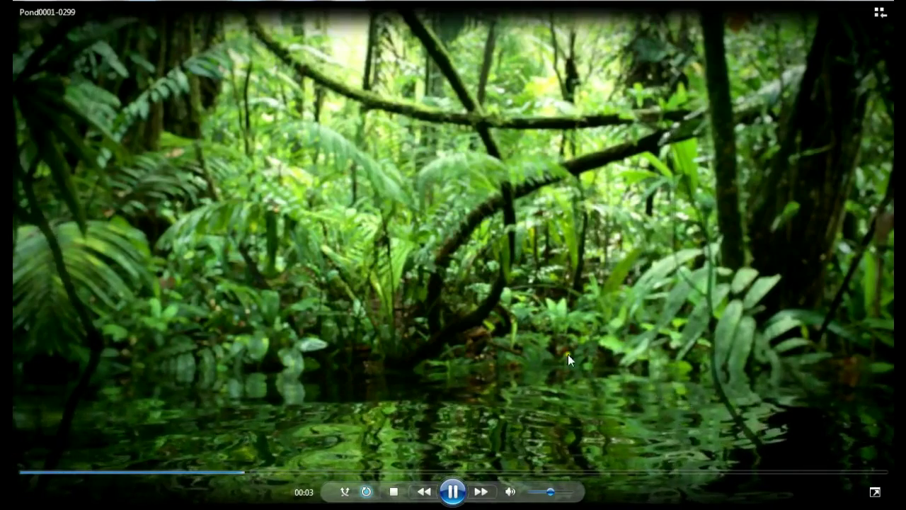
- Pause the rendered pond video and examine the finished scene's water surface, jungle background plane and Sun lamp settings
left_click(461, 497)
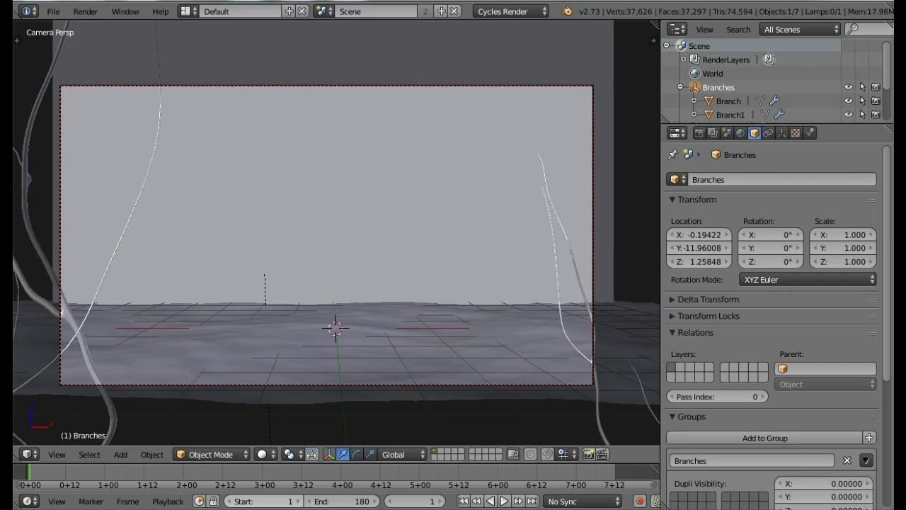
middle_click_drag(224, 267, 317, 304)
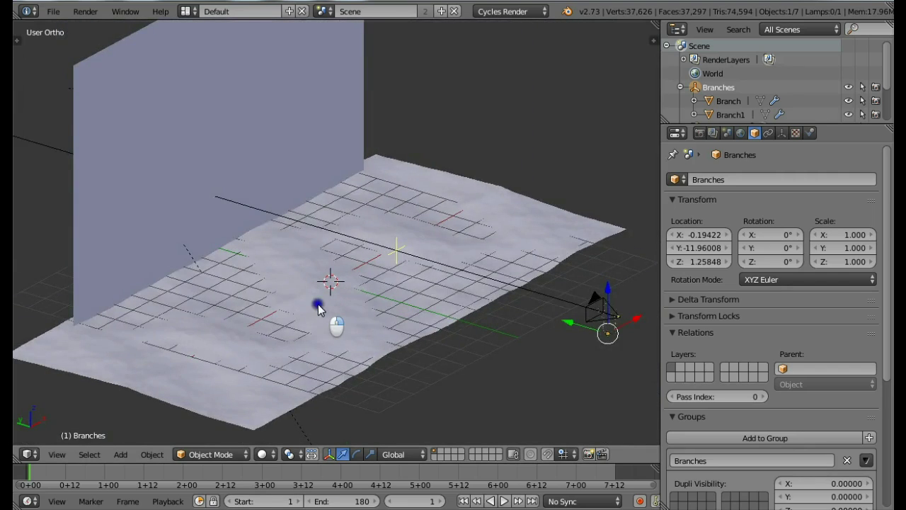
right_click(318, 303)
middle_click_drag(340, 350, 403, 341)
right_click(207, 124)
middle_click_drag(319, 240, 495, 222)
scroll(468, 224, "down", 3)
middle_click_drag(417, 258, 375, 275)
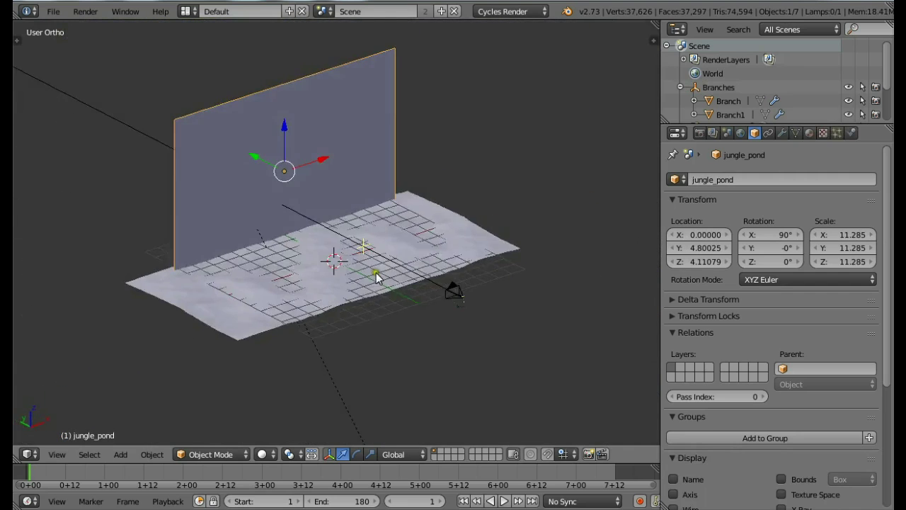
middle_click_drag(246, 272, 357, 292)
right_click(188, 197)
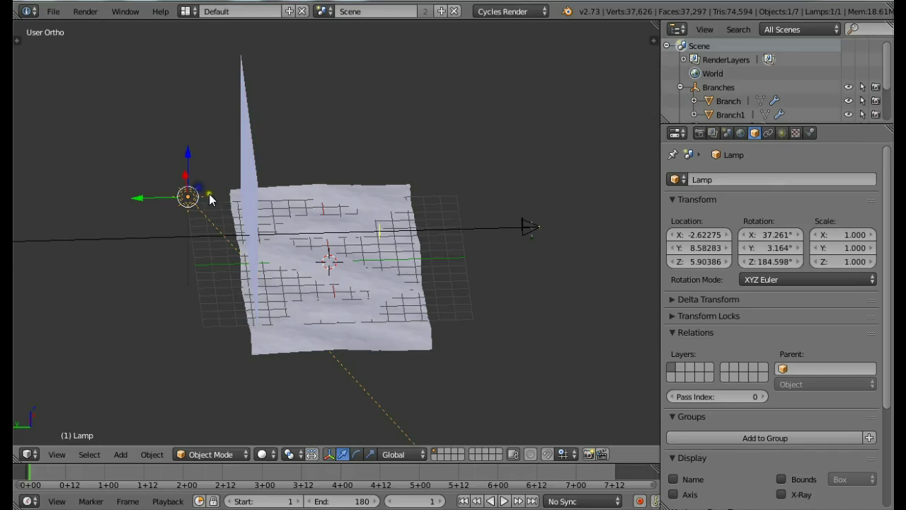
left_click(782, 133)
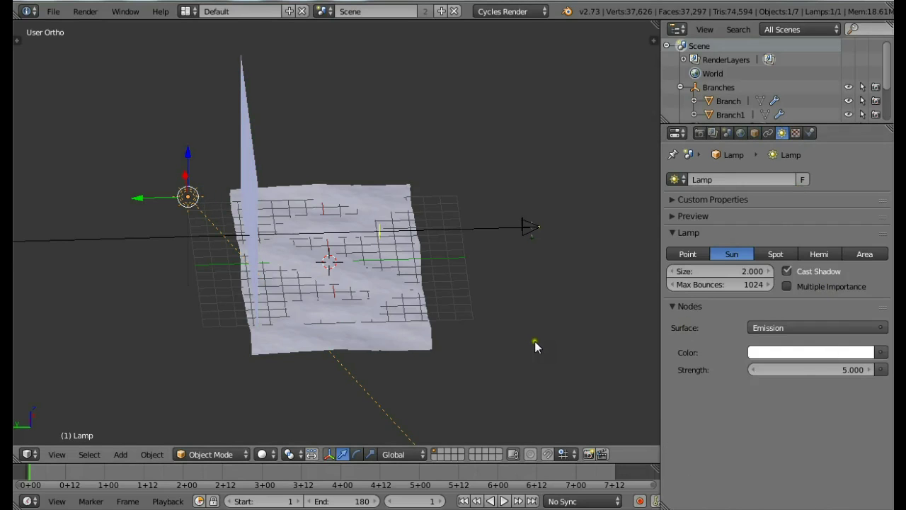
- Inspect the two branch meshes in front of the camera in wireframe and their placement relative to the water
middle_click_drag(536, 343, 505, 334)
right_click(542, 269)
middle_click_drag(534, 296, 422, 281)
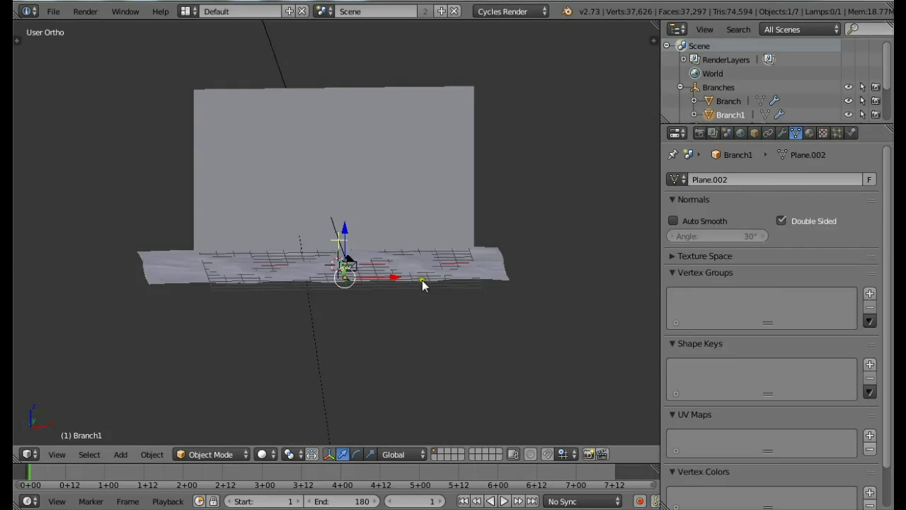
scroll(423, 281, "up", 4)
middle_click_drag(361, 375, 404, 352)
scroll(405, 352, "up", 2)
scroll(404, 351, "down", 6)
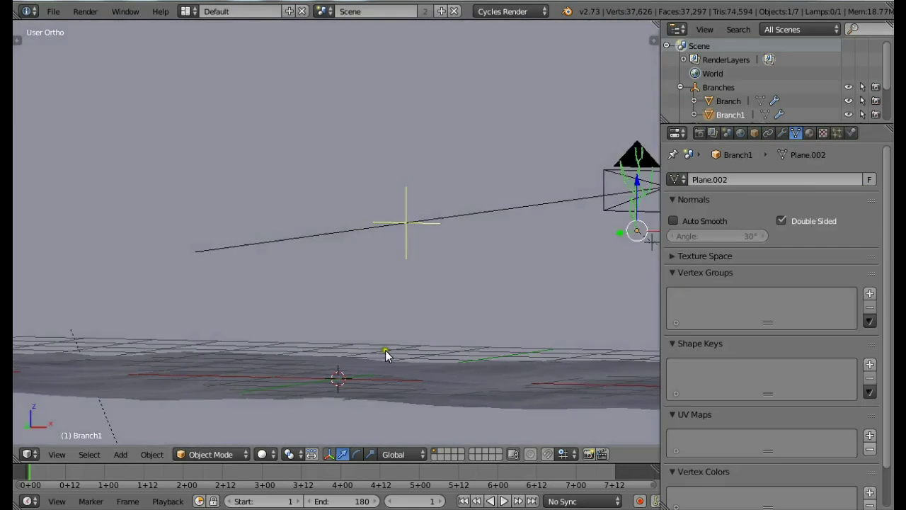
scroll(509, 344, "up", 3)
key("z")
scroll(504, 341, "up", 2)
middle_click_drag(505, 340, 516, 391)
scroll(479, 397, "down", 2)
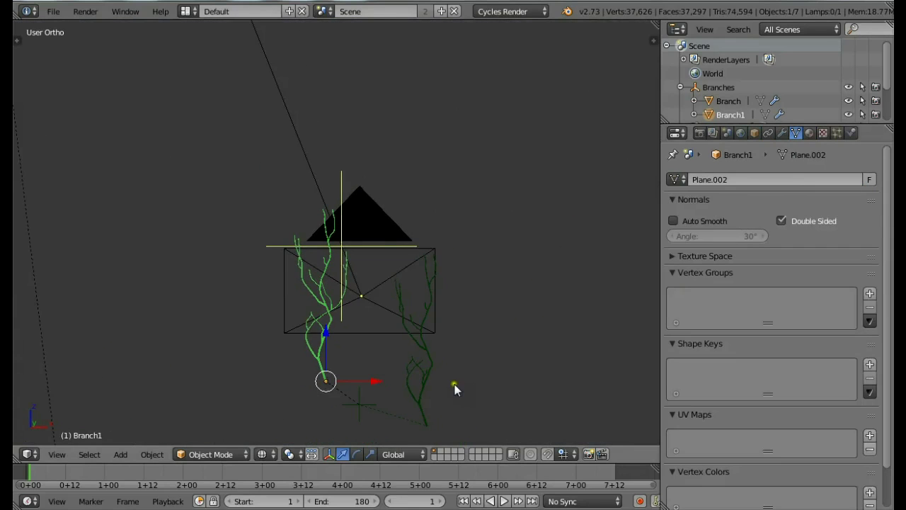
right_click(415, 349)
scroll(509, 354, "down", 2)
middle_click_drag(509, 354, 70, 412)
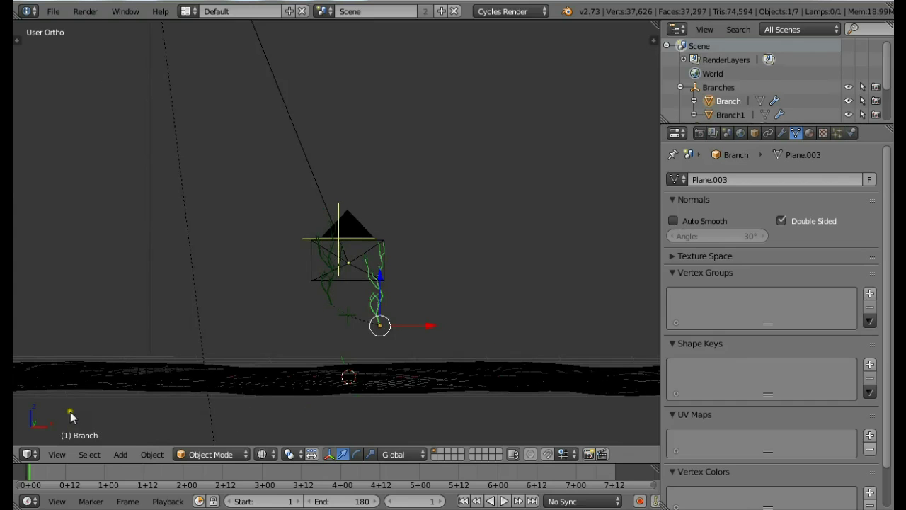
middle_click_drag(225, 385, 271, 394)
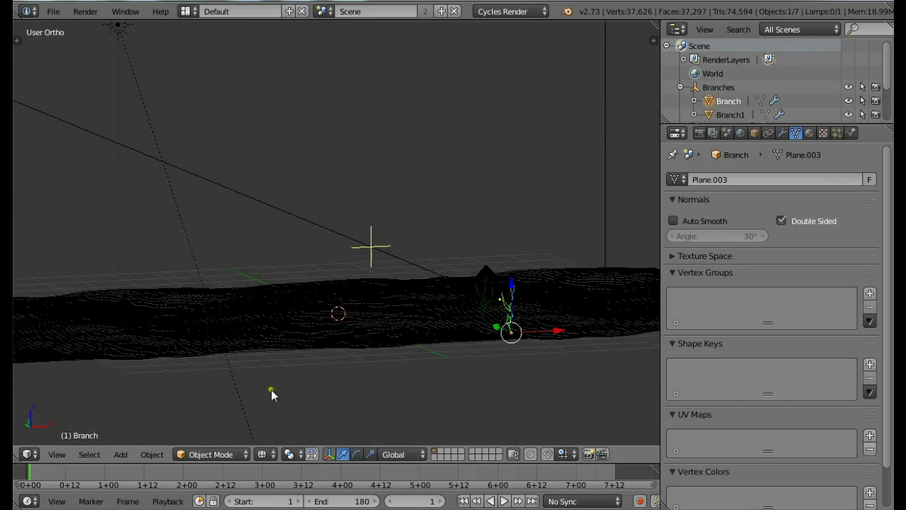
- Preview the water animation with solid shading, then stop it and return to the first frame
left_click(504, 501)
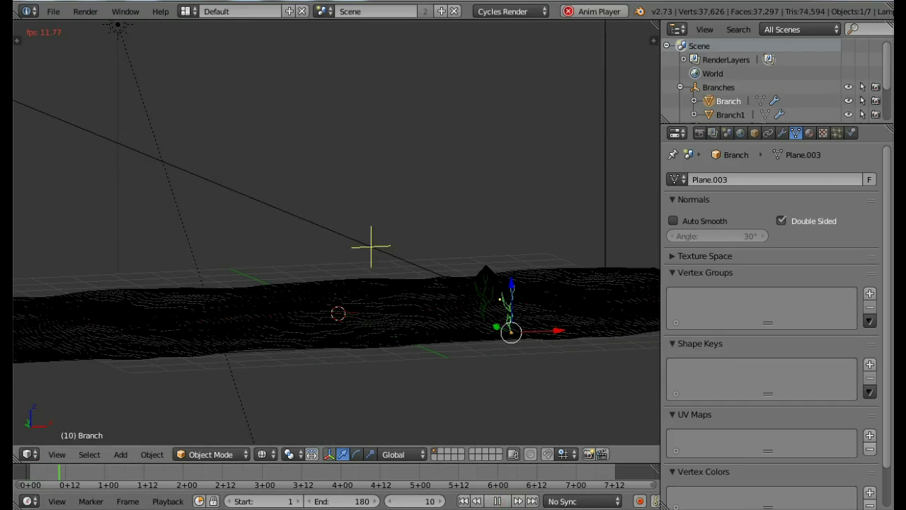
key("z")
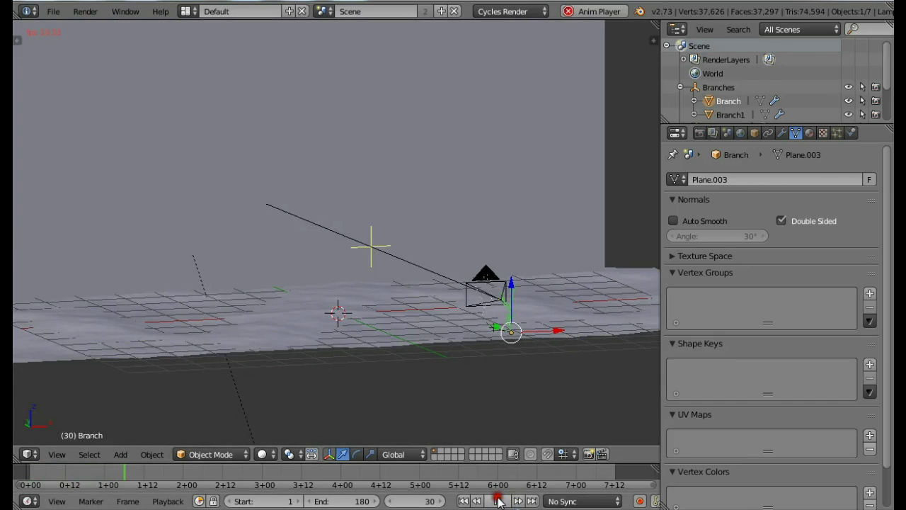
left_click(497, 501)
left_click(463, 501)
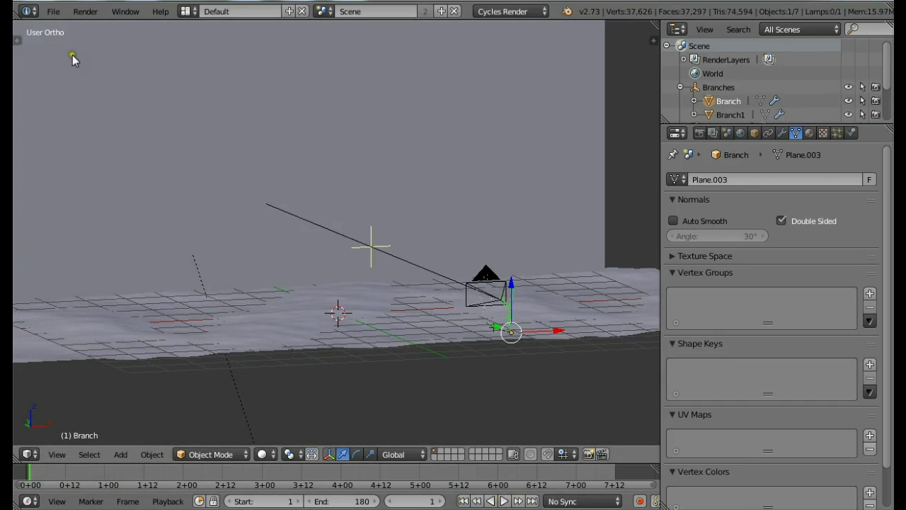
- Start a new file from the default startup scene
left_click(53, 11)
left_click(69, 26)
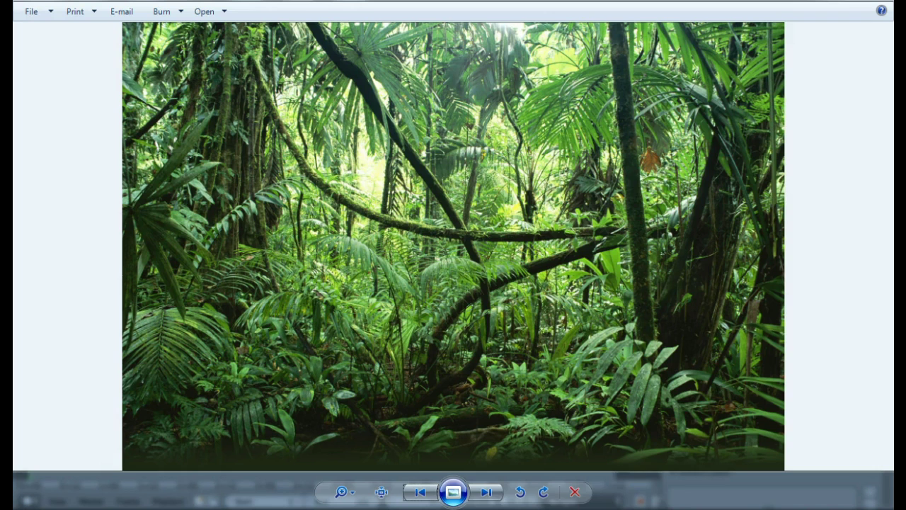
- View the next reference photo in the image viewer and examine the tree reflections in the swamp water up close
left_click(487, 491)
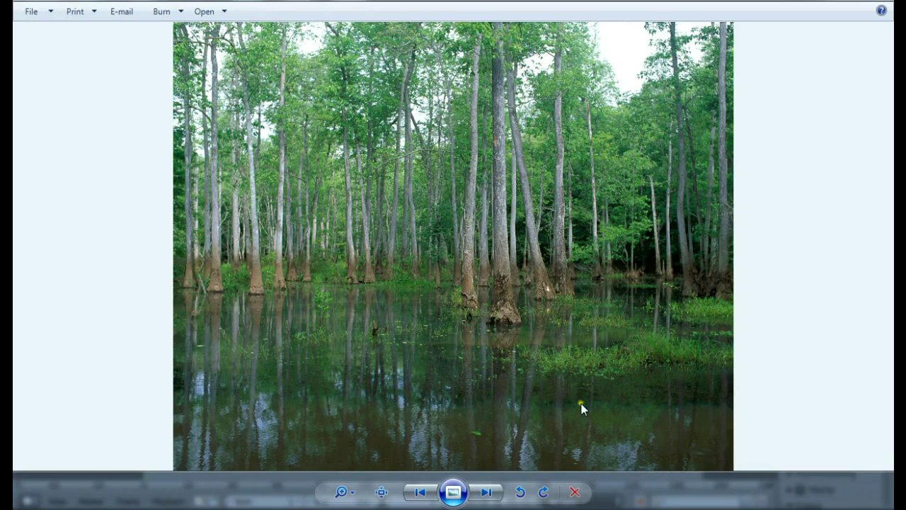
scroll(423, 399, "up", 5)
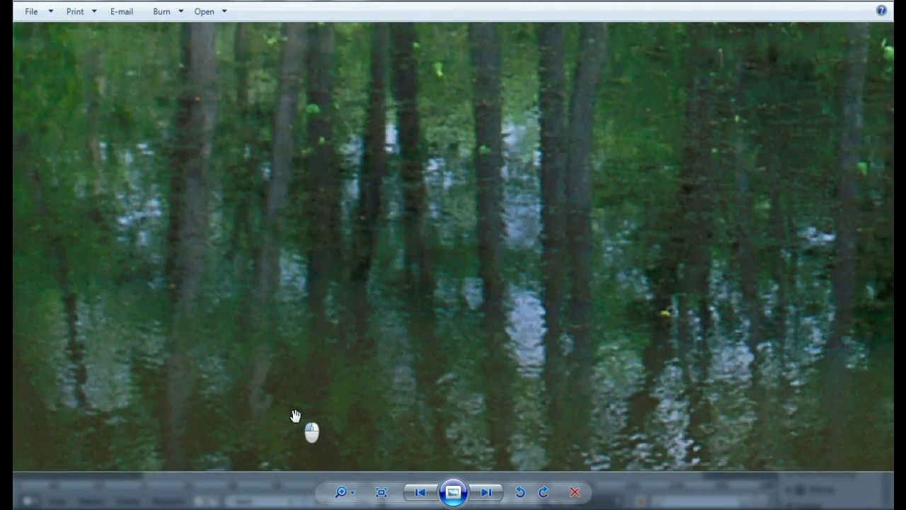
left_click_drag(312, 431, 338, 361)
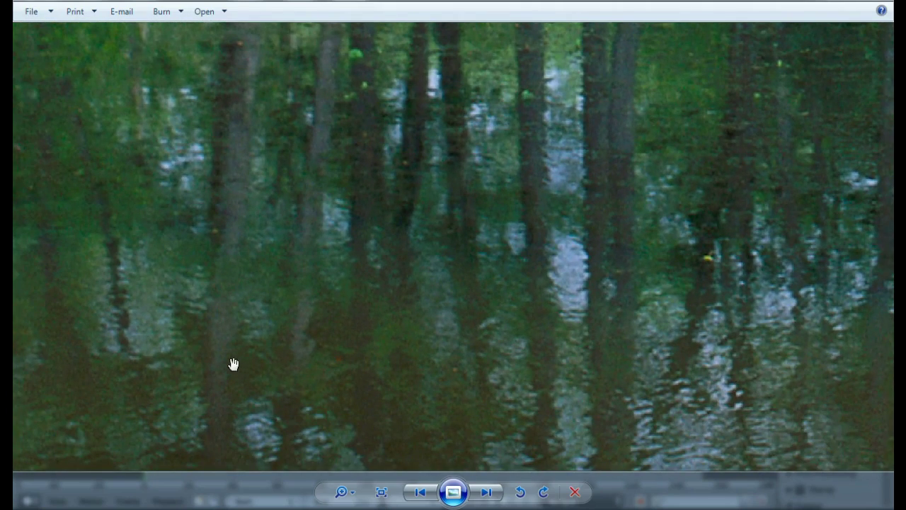
scroll(627, 390, "down", 5)
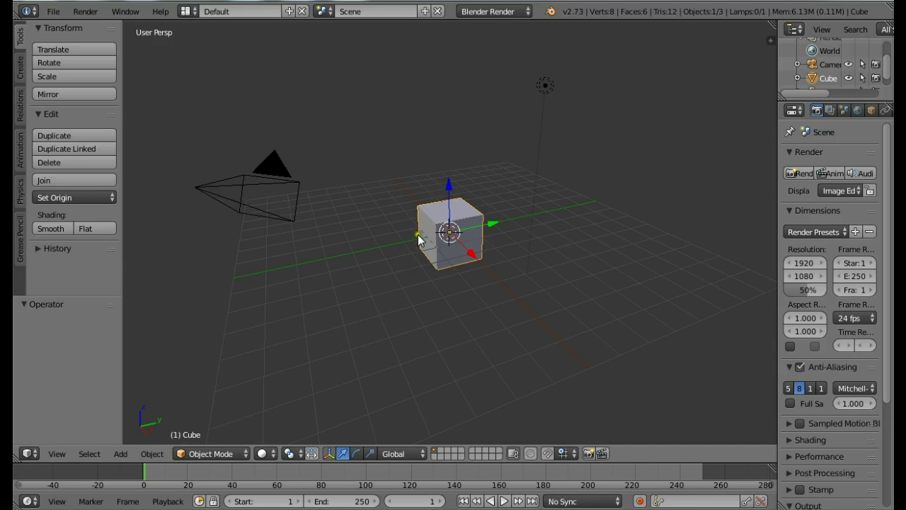
- Delete the default cube, hide the tool shelf and add a mesh plane at the scene origin
key("x")
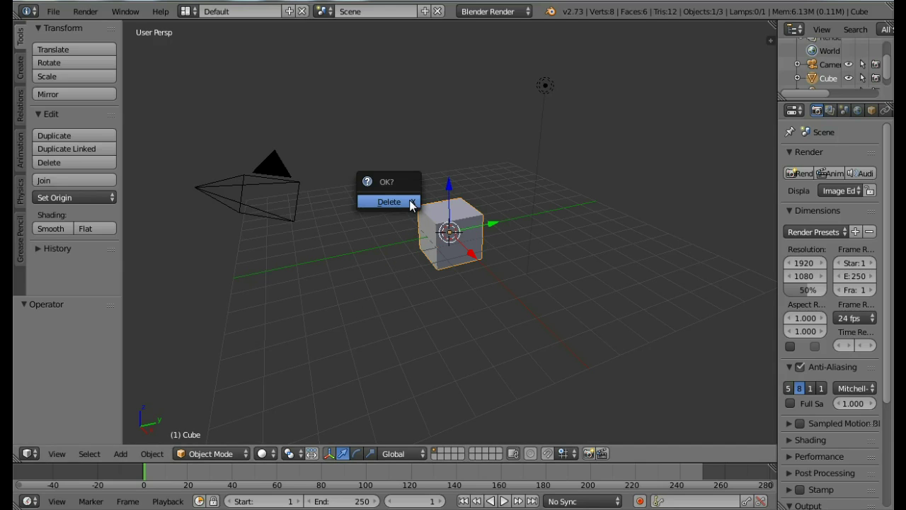
left_click(409, 200)
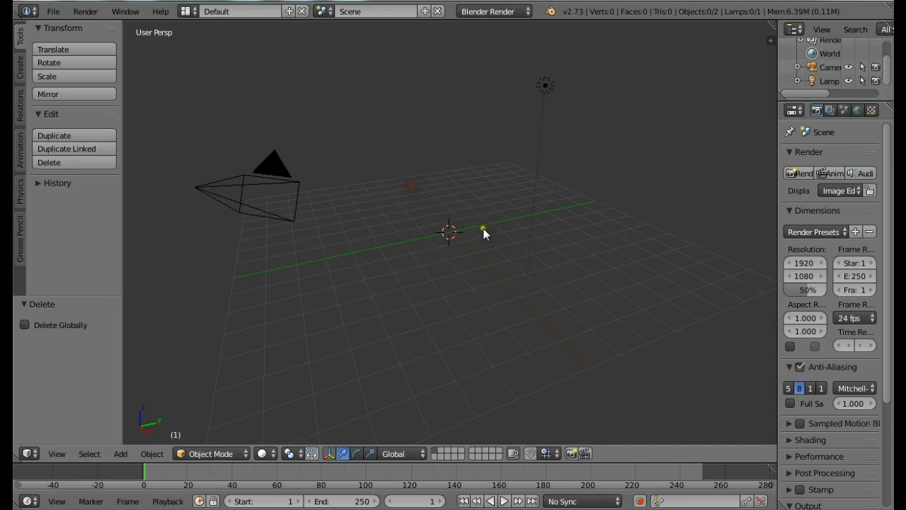
key("t")
key("shift+a")
mouse_move(350, 141)
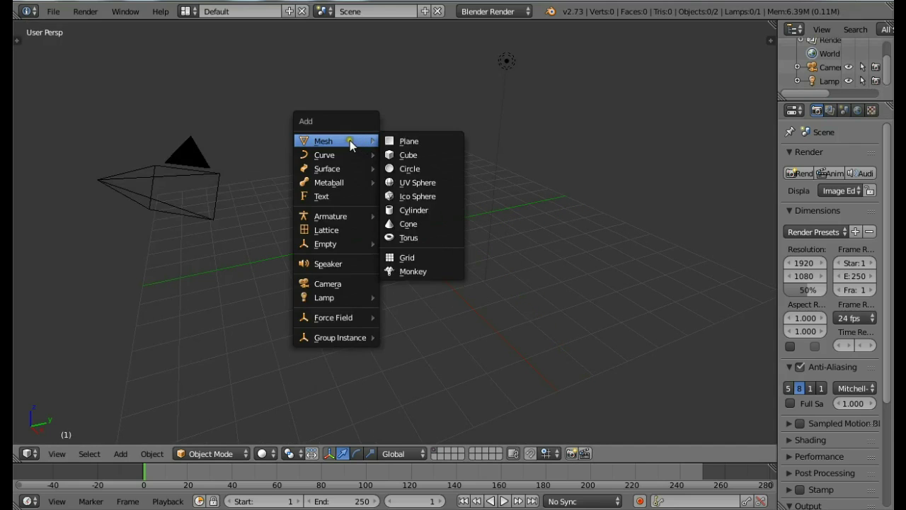
left_click(406, 142)
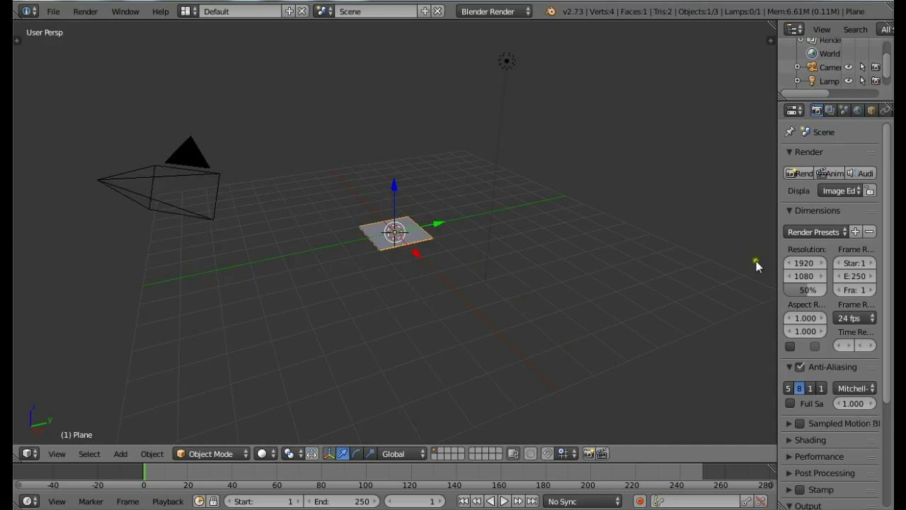
- Widen the properties area and add an Ocean modifier to the plane
left_click_drag(777, 255, 664, 253)
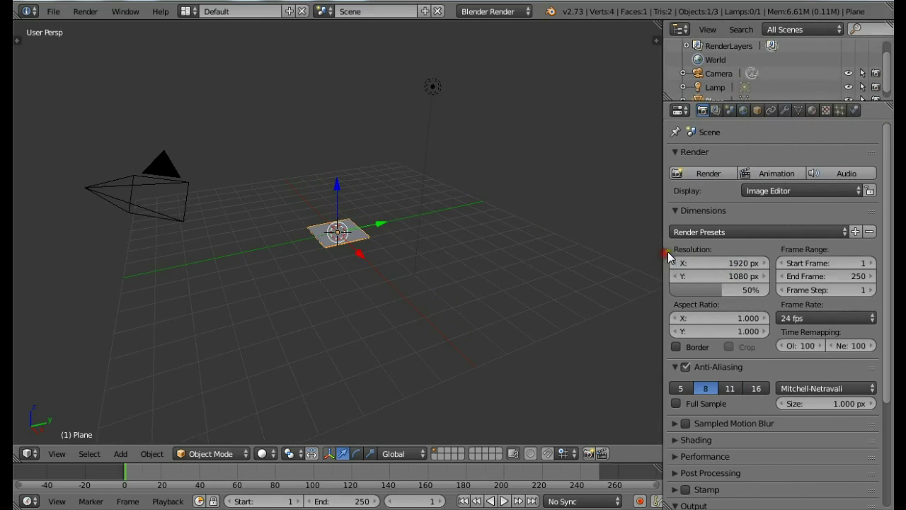
left_click(782, 111)
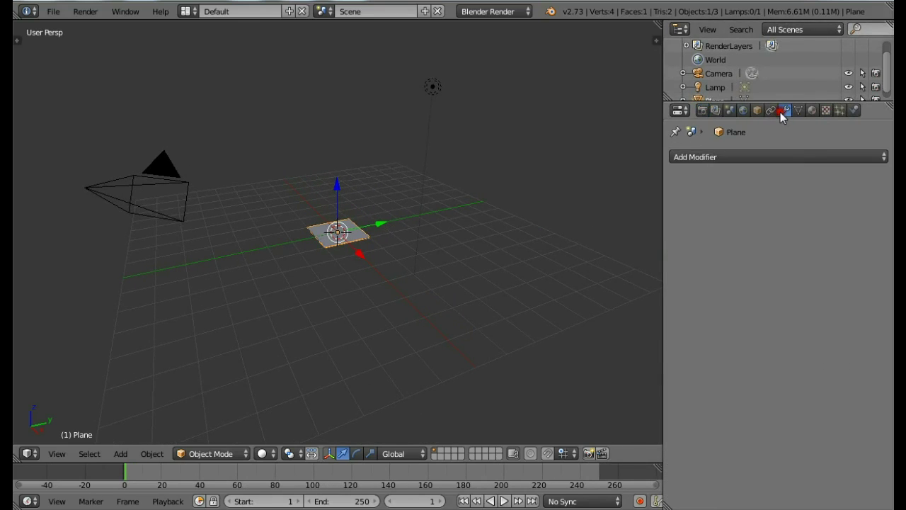
left_click(756, 152)
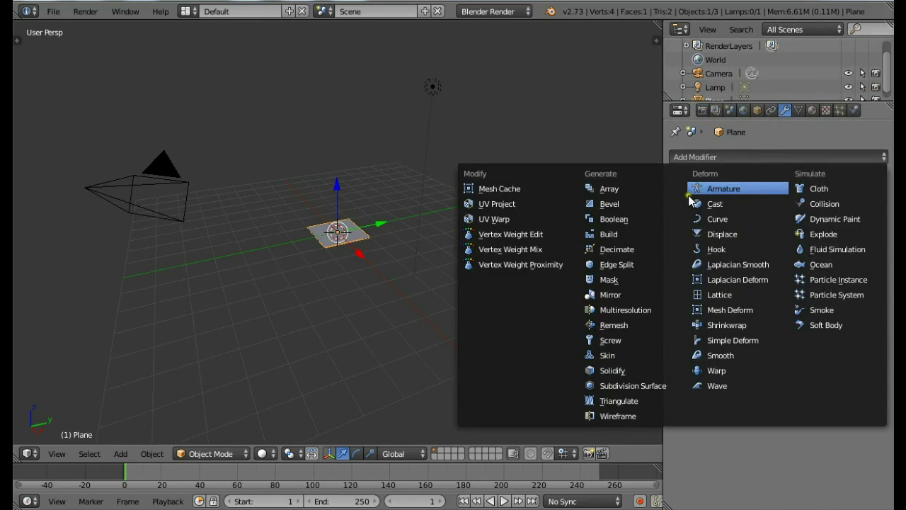
left_click(815, 266)
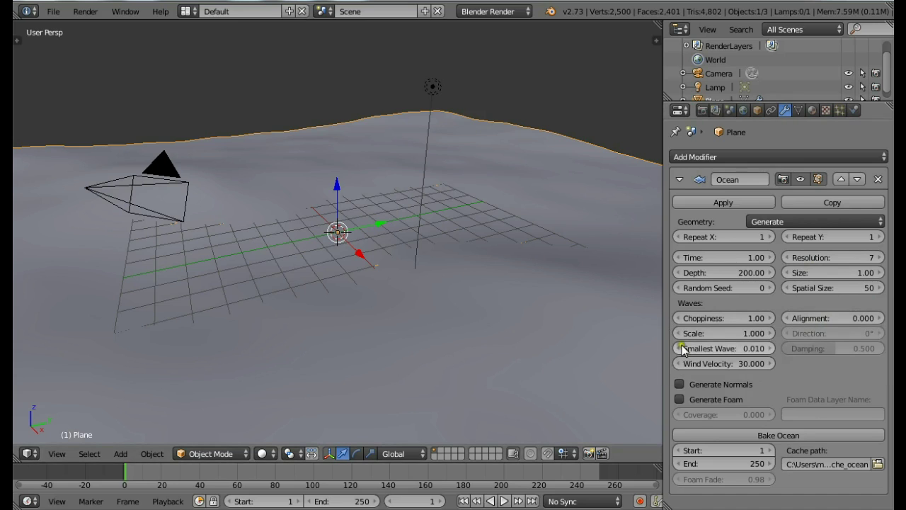
- Set the Ocean modifier's Resolution to 10
left_click(838, 257)
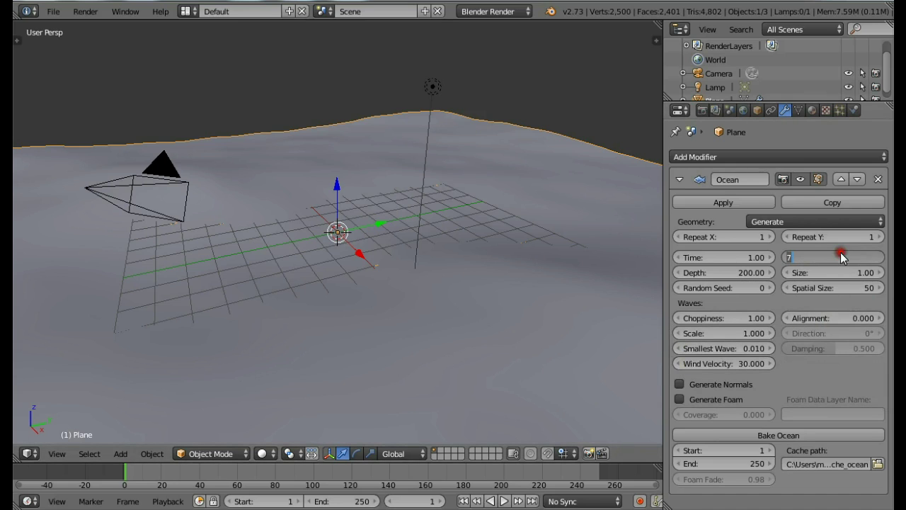
type("10")
key("Return")
- Scale the ocean plane down uniformly to about a third of its size
scroll(509, 351, "down", 6)
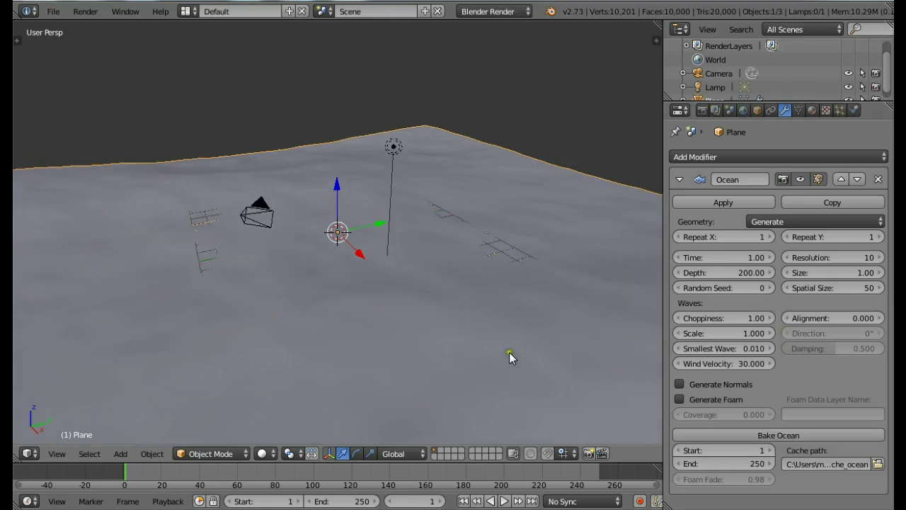
key("s")
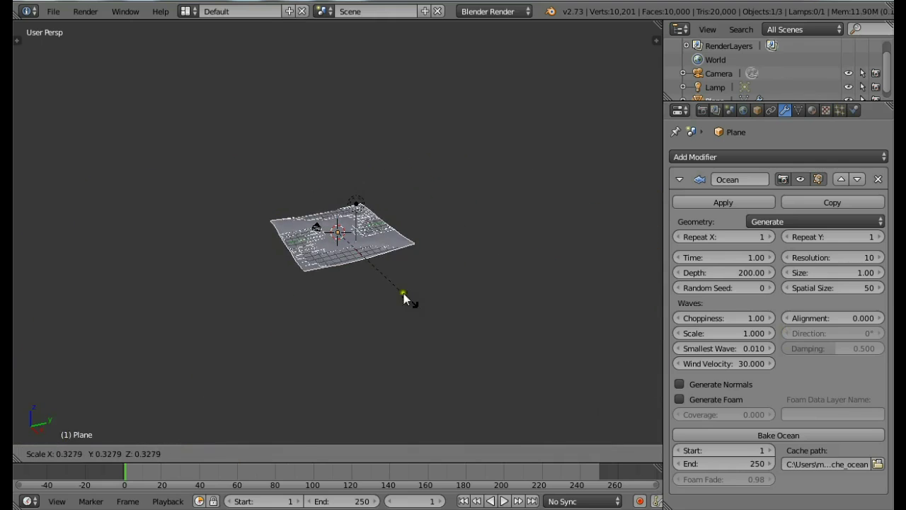
left_click(414, 301)
scroll(413, 302, "up", 8)
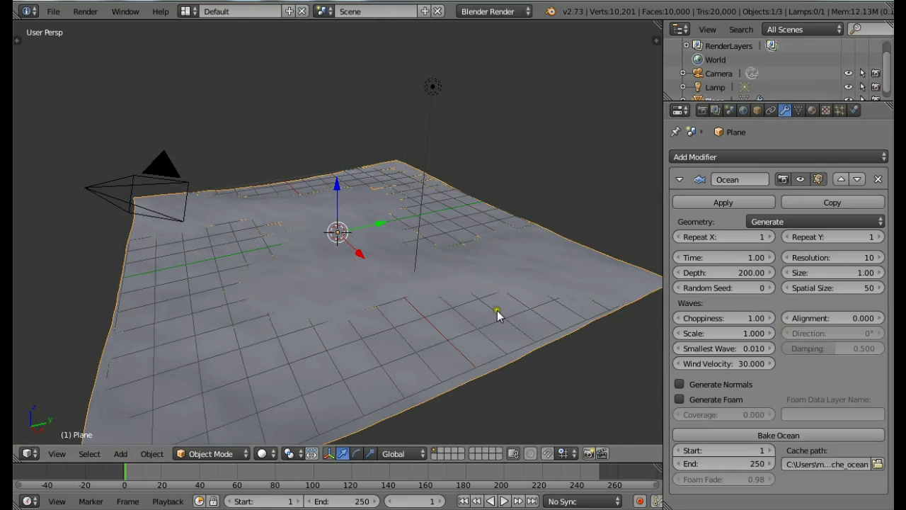
- Set the Ocean modifier's Spatial Size to 30 and Repeat X to 2
left_click(818, 288)
key("Return")
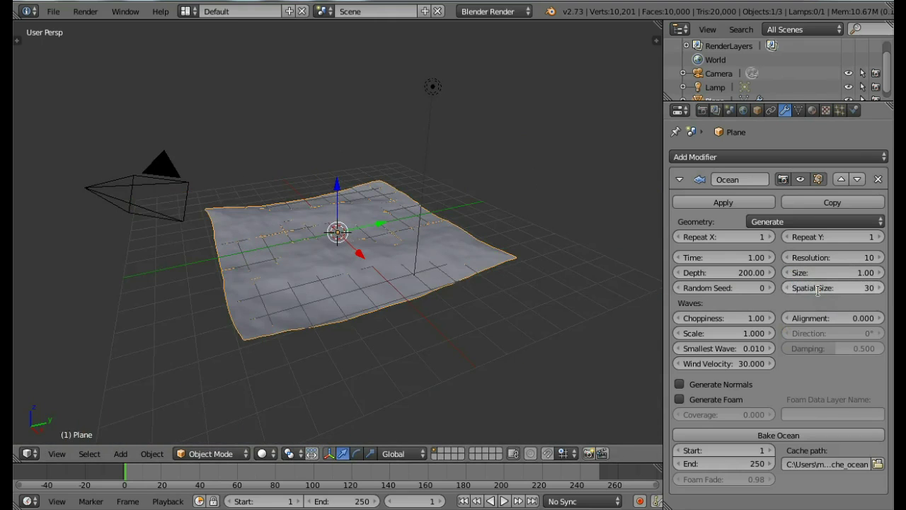
left_click(769, 238)
- Move the ocean plane along the negative X axis to centre it on the grid and adjust its overall scale
middle_click_drag(494, 282, 549, 305)
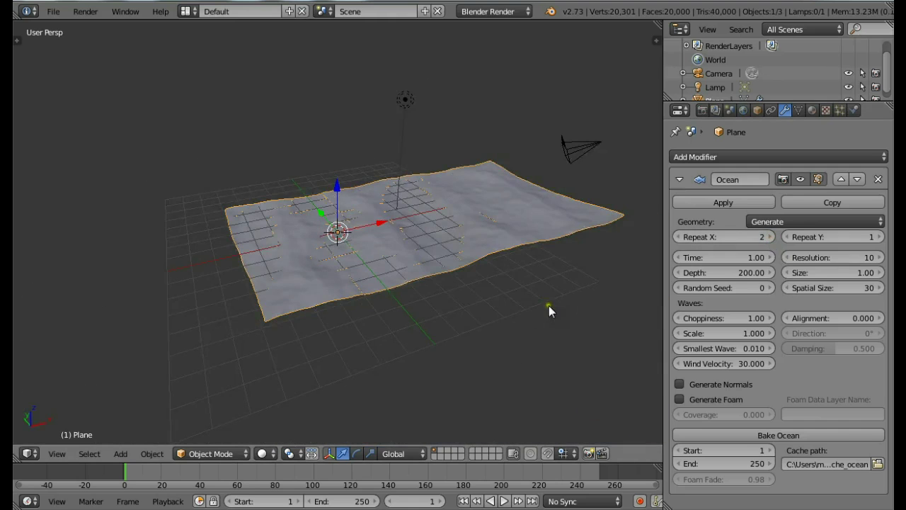
left_click_drag(380, 228, 303, 244)
key("s")
left_click(437, 360)
middle_click_drag(437, 359, 411, 362)
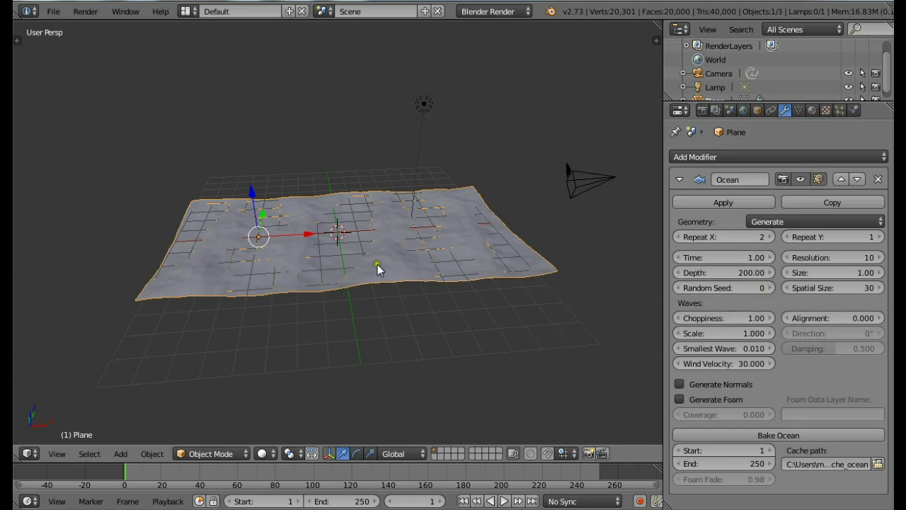
- Set the Ocean modifier's Random Seed to 2 and Depth to 50
scroll(377, 264, "up", 4)
left_click(770, 287)
middle_click_drag(364, 304, 465, 267)
left_click(771, 288)
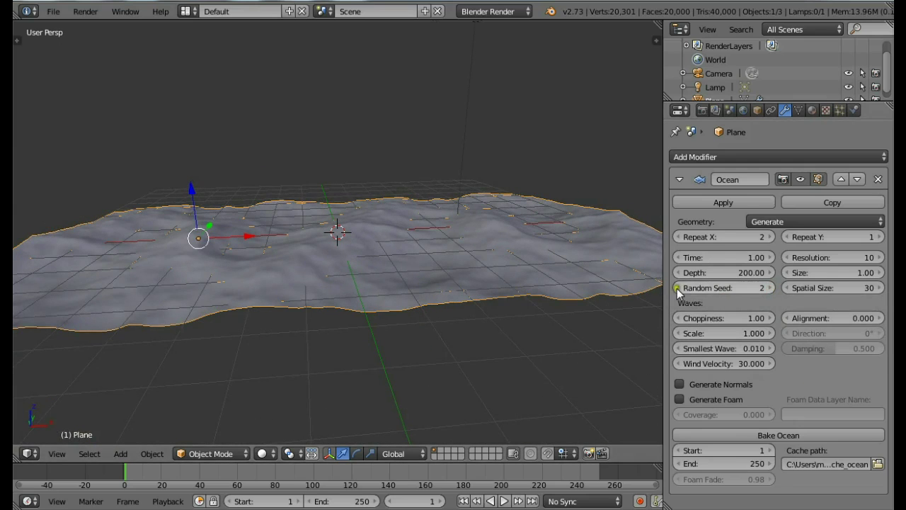
left_click(701, 273)
type("50")
key("Return")
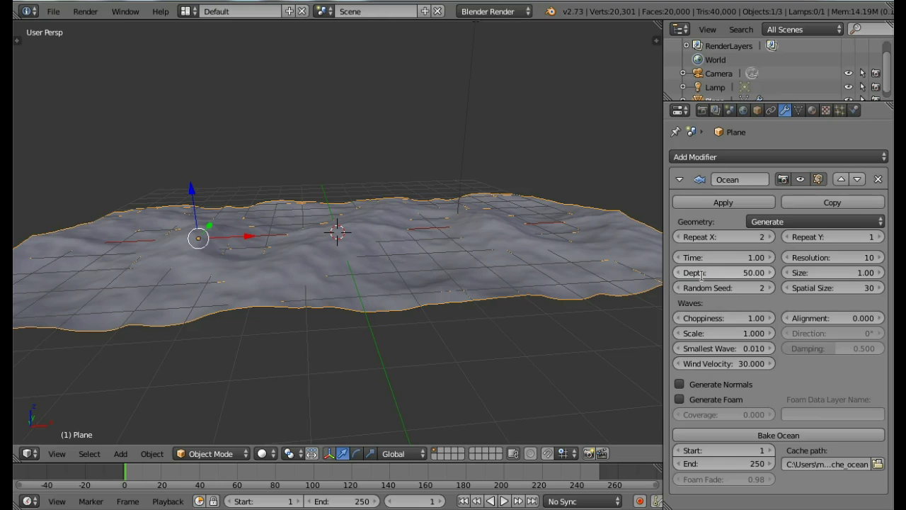
- Set the Ocean modifier's wave Scale to 0.35, Choppiness to 2 and Smallest Wave to 0
left_click(729, 339)
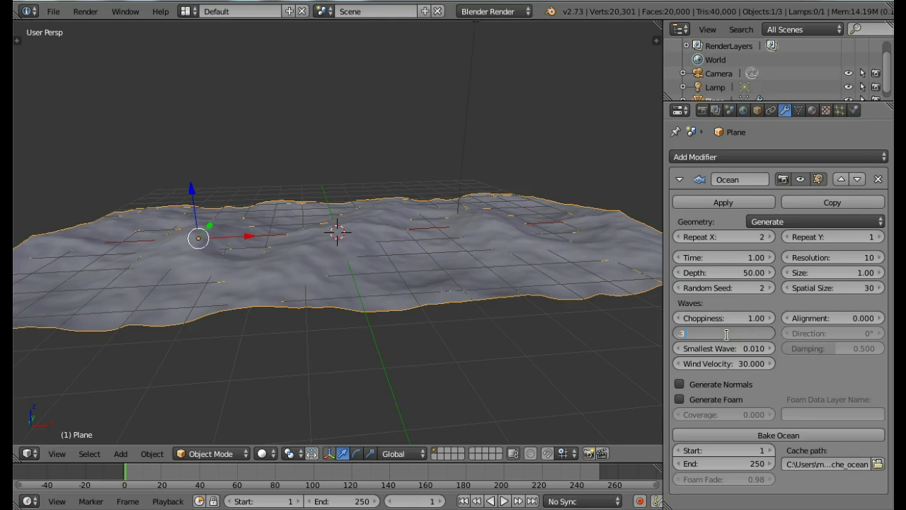
type(".35")
key("Return")
left_click(723, 318)
type("2")
key("Return")
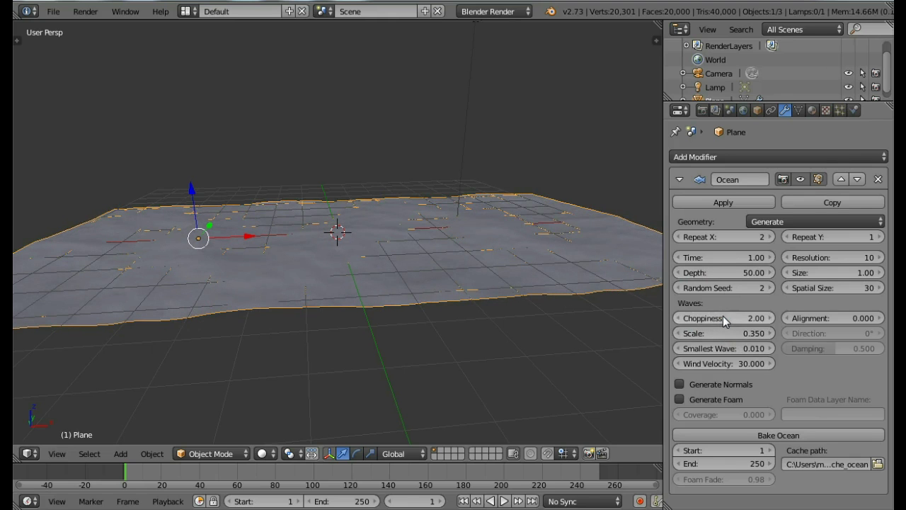
middle_click_drag(453, 311, 489, 318)
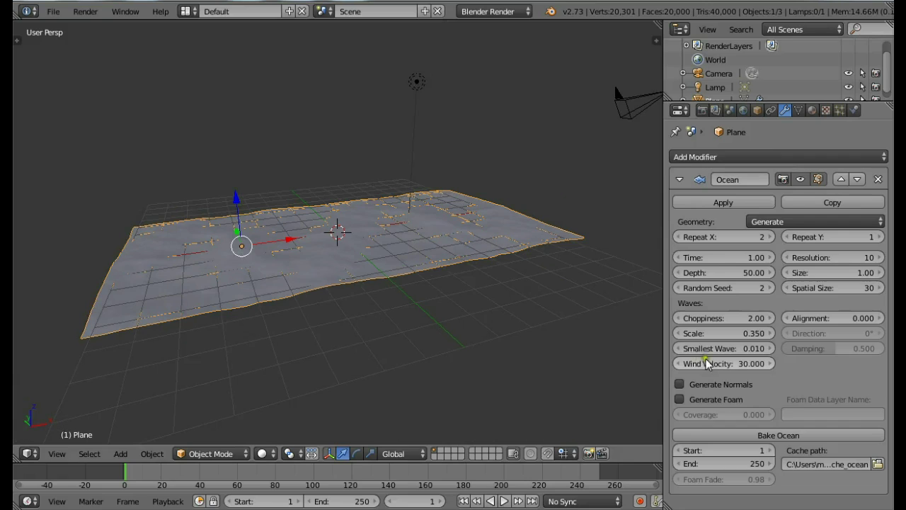
left_click(711, 348)
type("0")
key("Return")
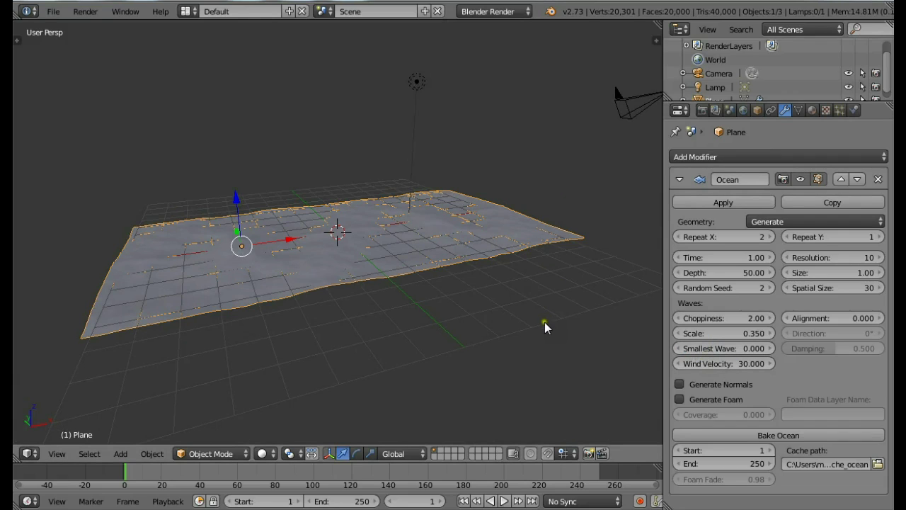
- Switch the scene's render engine to Cycles Render
left_click(499, 11)
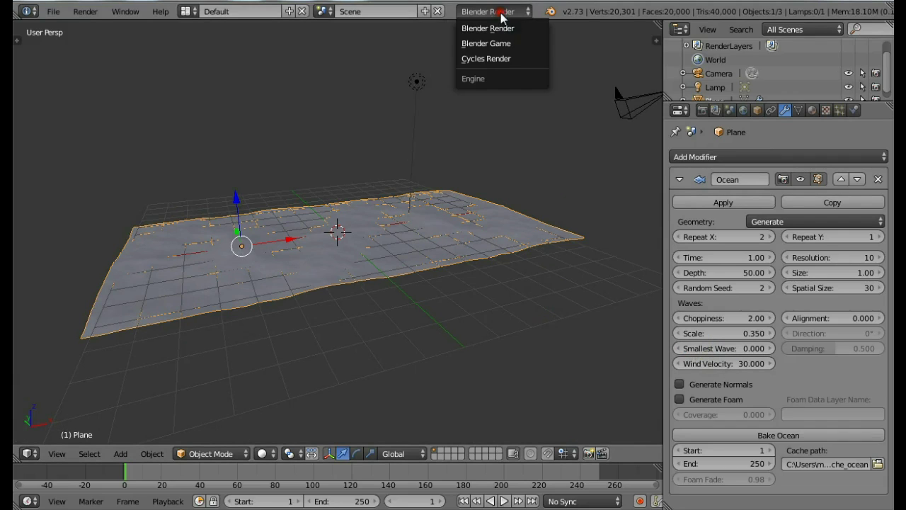
left_click(499, 57)
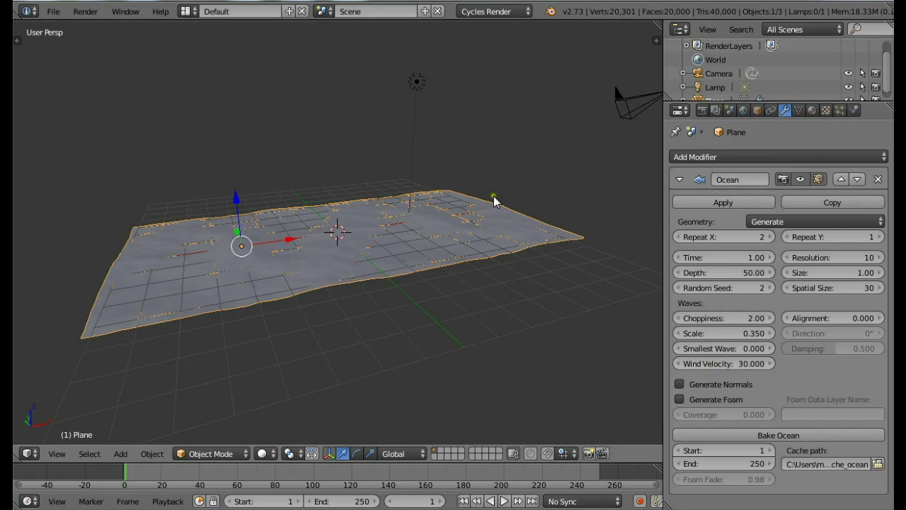
- Look at the swamp and jungle reference photos in the image viewer and return to Blender
middle_click_drag(390, 196, 373, 229)
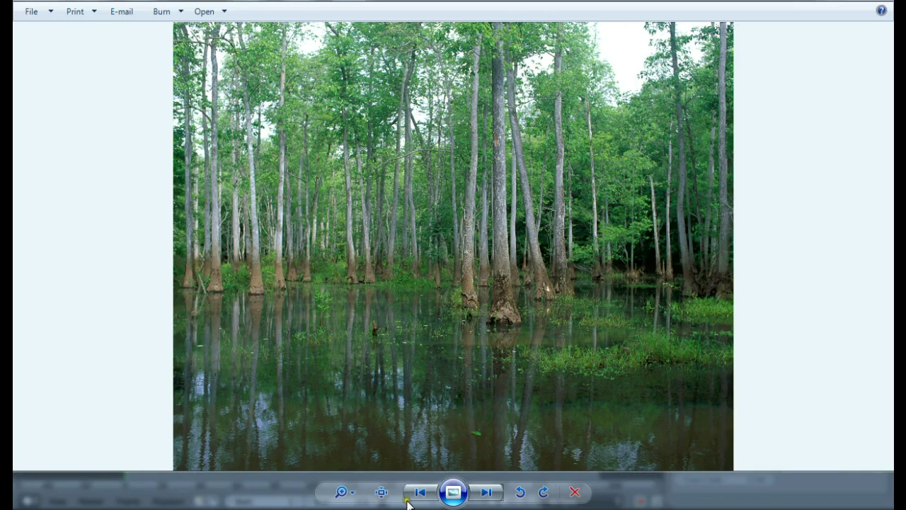
left_click(412, 495)
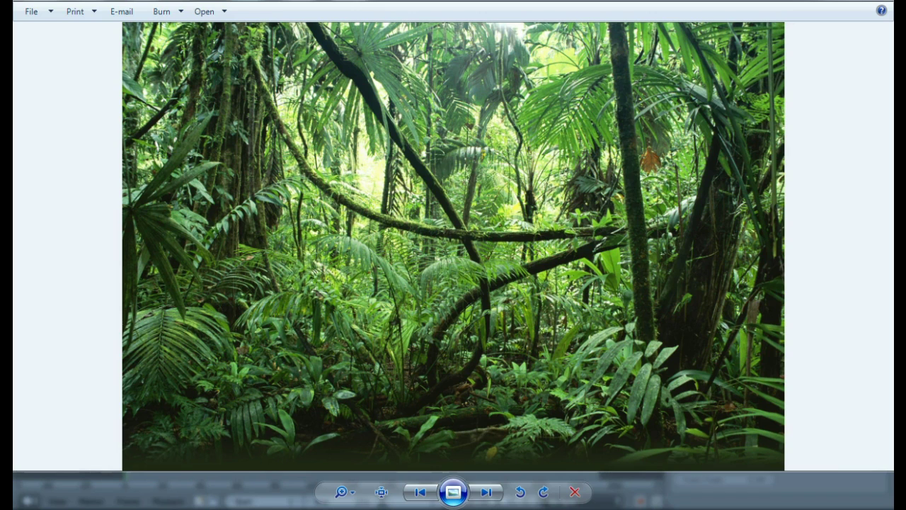
key("alt+F4")
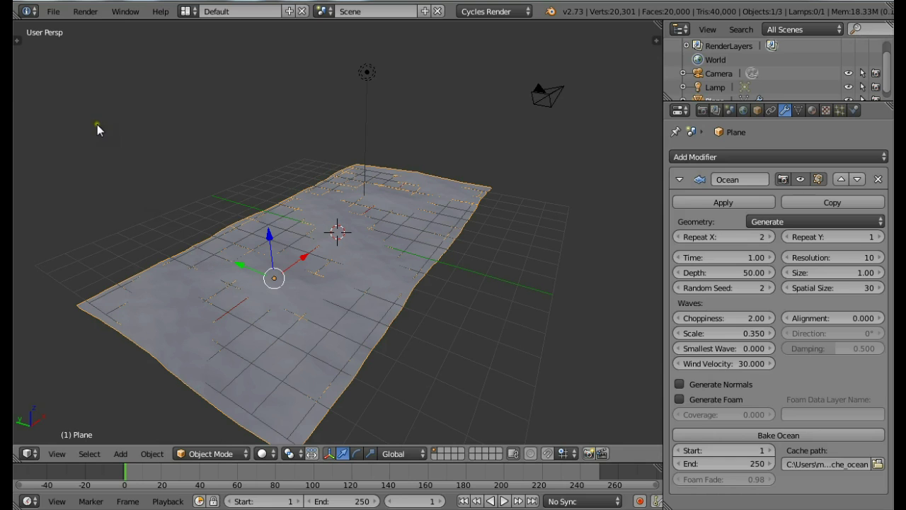
- Find the Import Images as Planes add-on by searching for "planes" in the user preferences and enable it
left_click(53, 12)
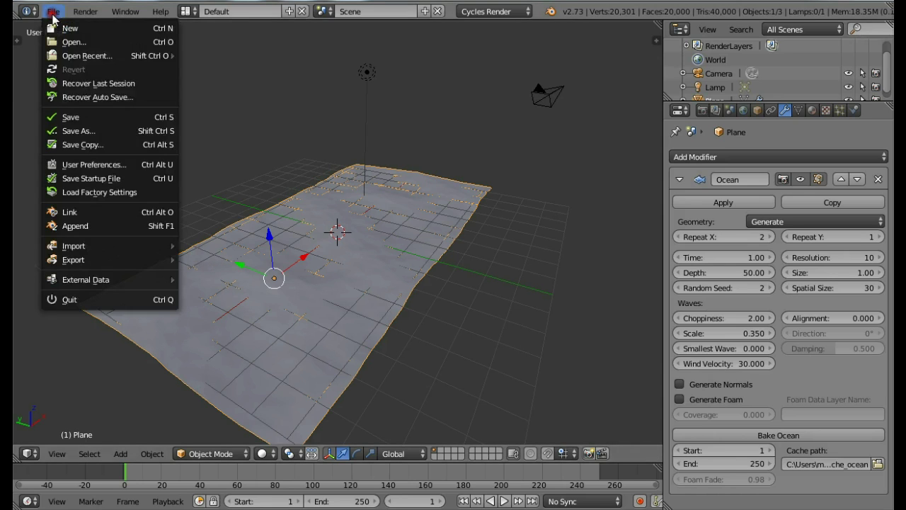
left_click(77, 164)
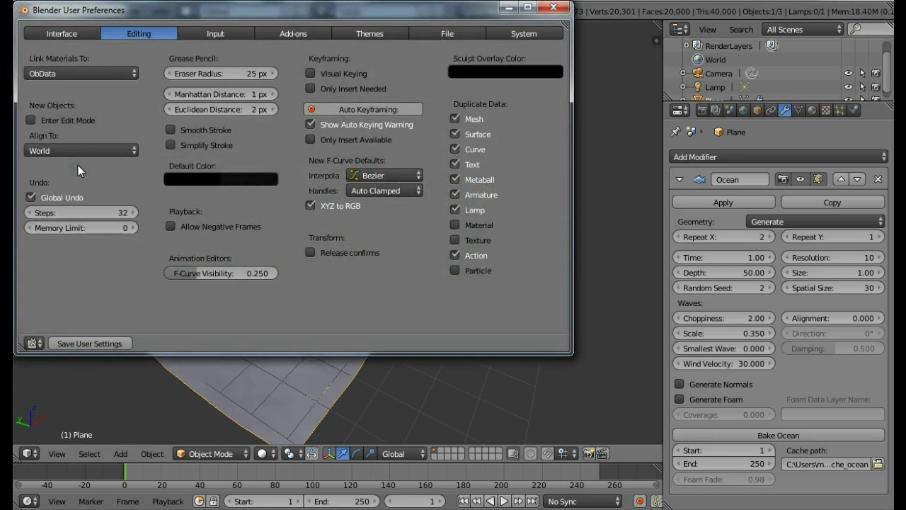
left_click(301, 33)
left_click(117, 56)
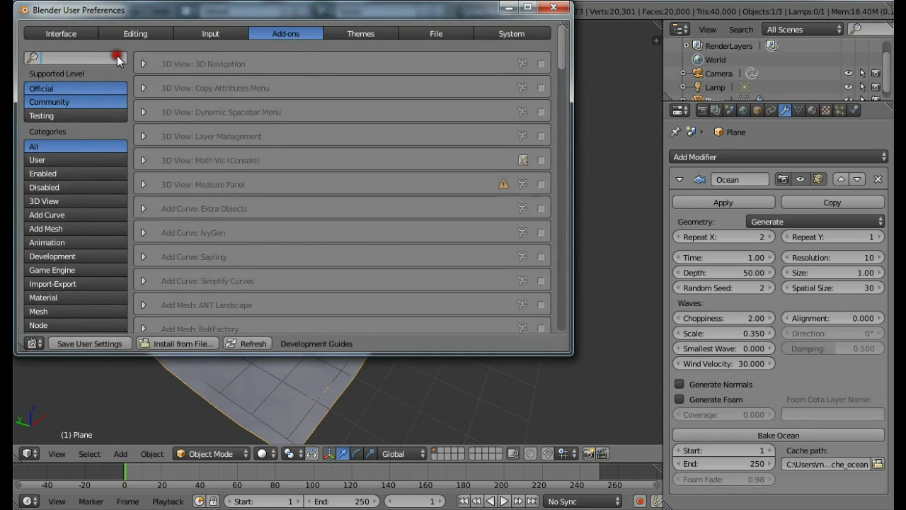
type("planes")
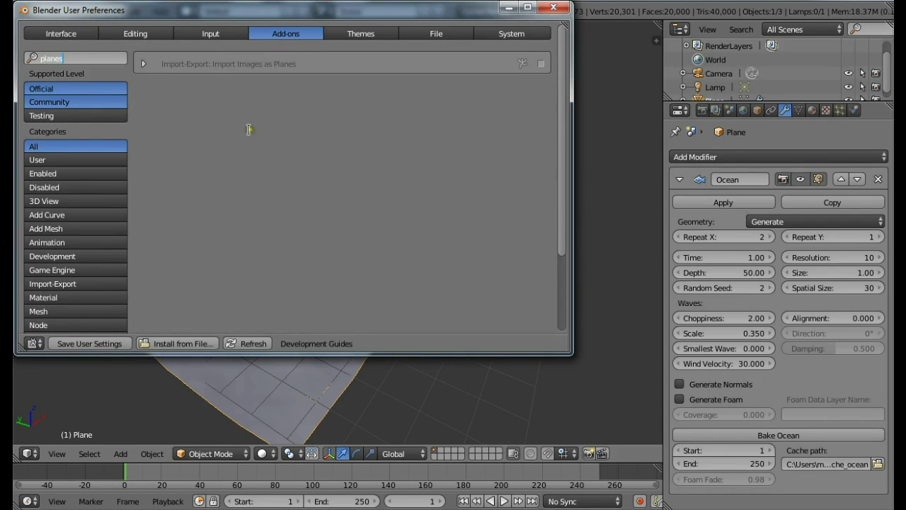
left_click(541, 65)
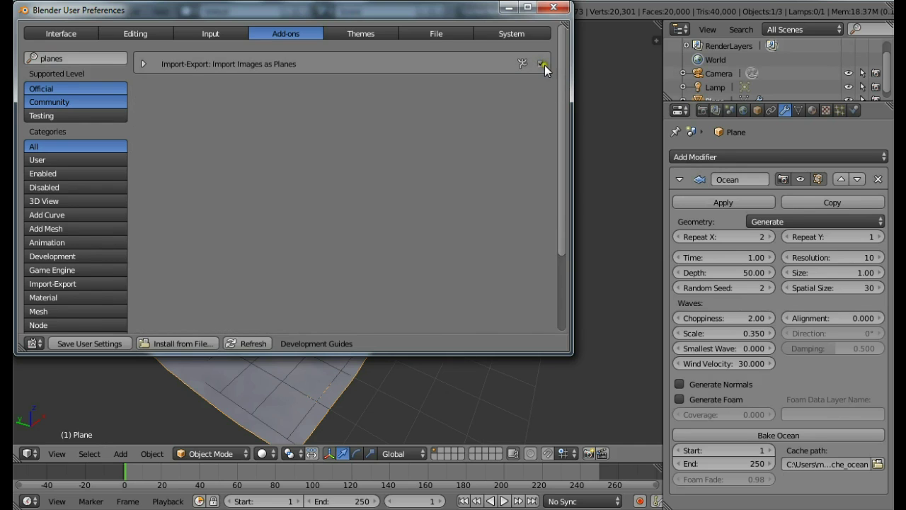
left_click(554, 7)
- Import Pond_Background.jpg from the Blender Skool folder as an image plane, using the Emission material setting
key("shift+a")
mouse_move(290, 128)
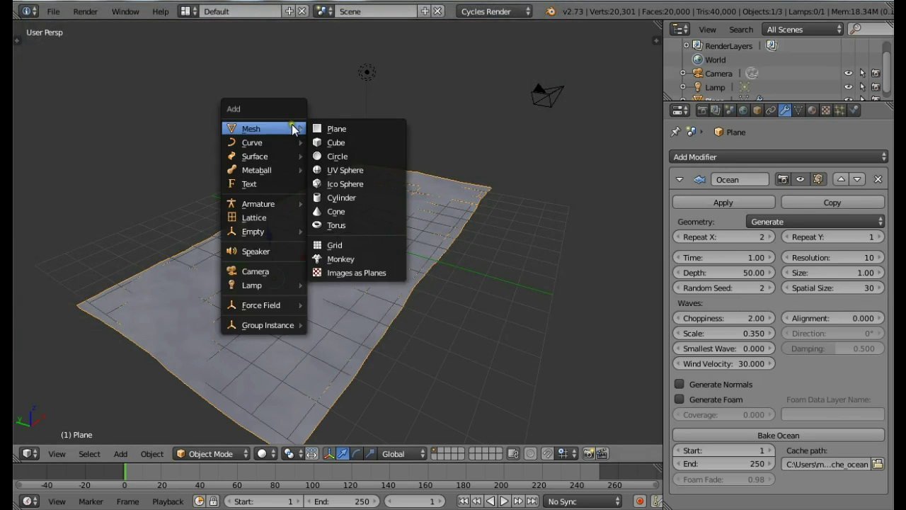
left_click(344, 268)
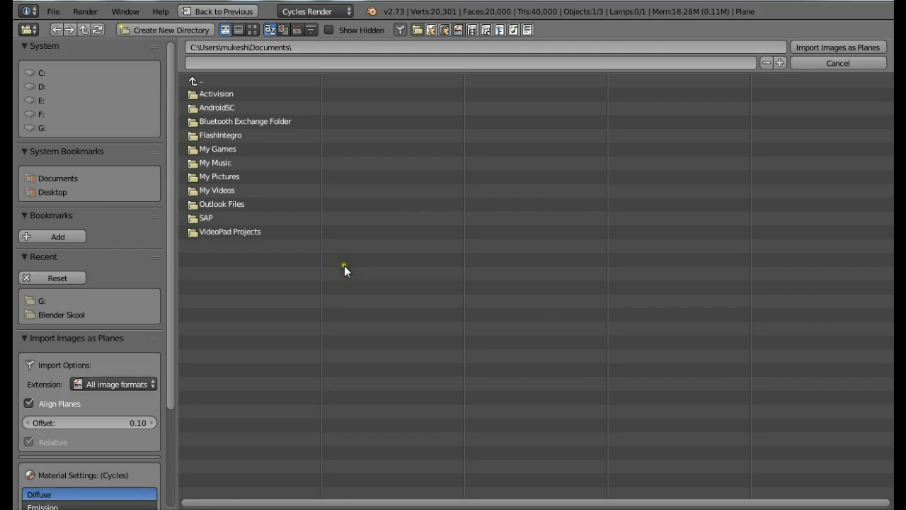
left_click(85, 313)
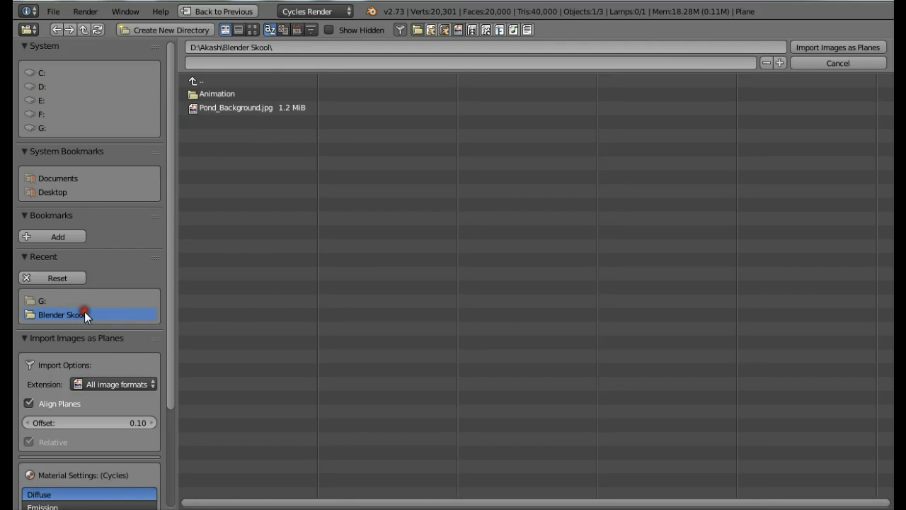
left_click(258, 108)
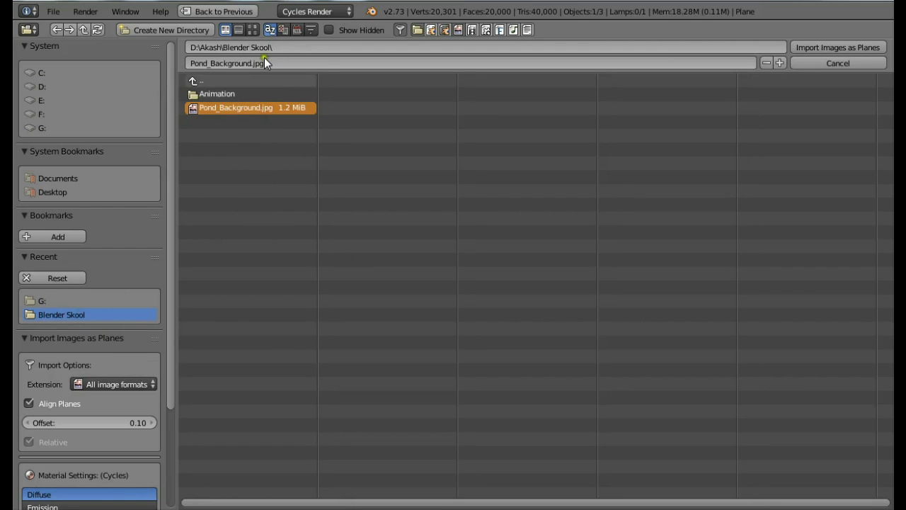
left_click(252, 29)
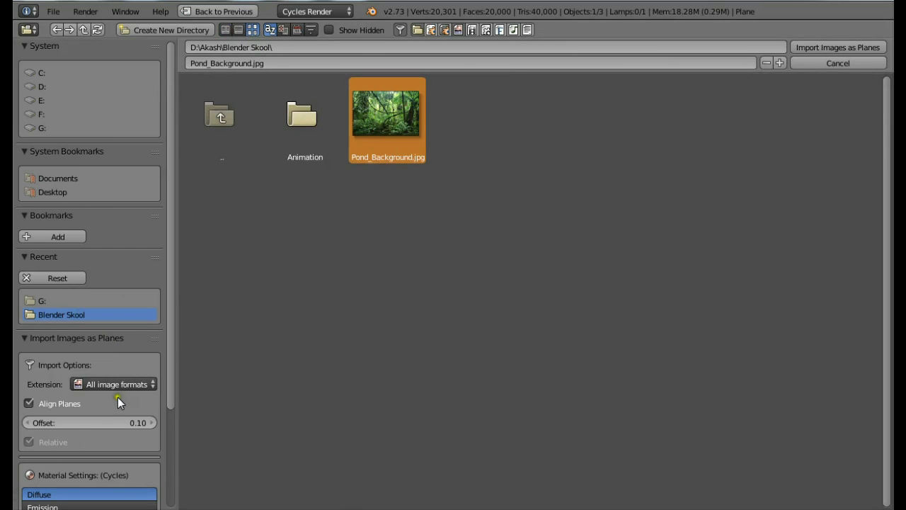
scroll(119, 397, "down", 2)
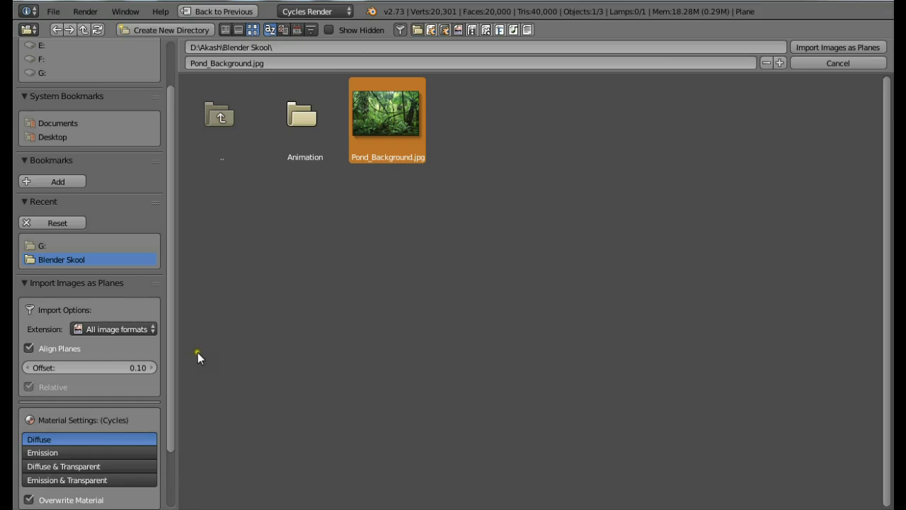
scroll(79, 450, "down", 2)
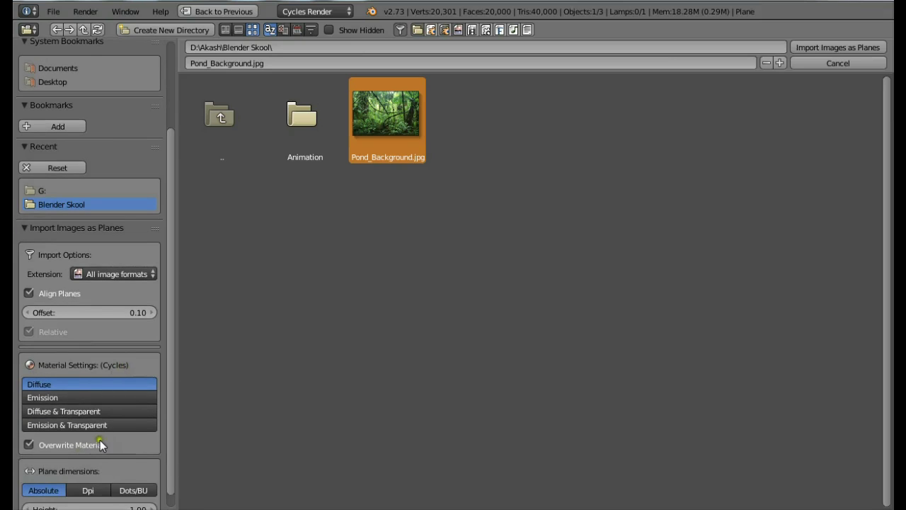
left_click(33, 399)
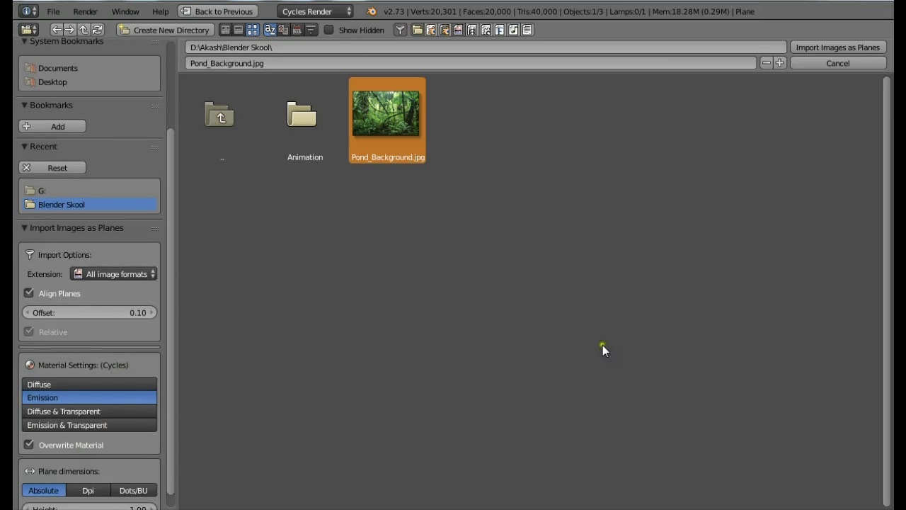
left_click(825, 46)
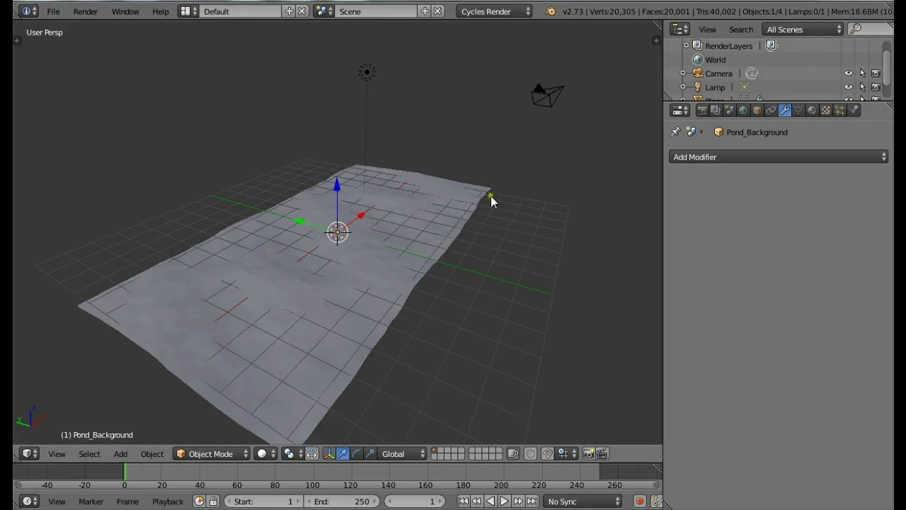
- In a wireframe orthographic top view, scale the background image plane up to roughly the ocean's width and nudge it along positive X
key("z")
middle_click_drag(412, 266, 321, 331)
scroll(321, 331, "up", 3)
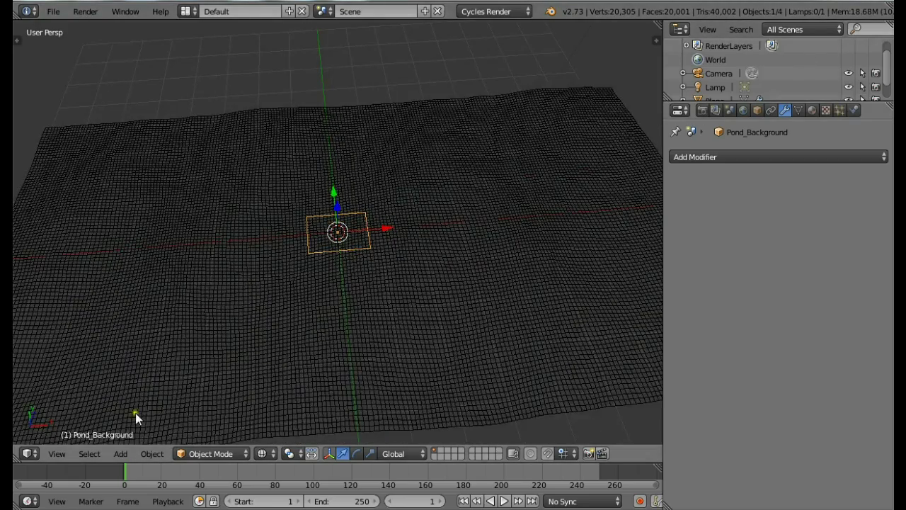
left_click(52, 453)
left_click(62, 387)
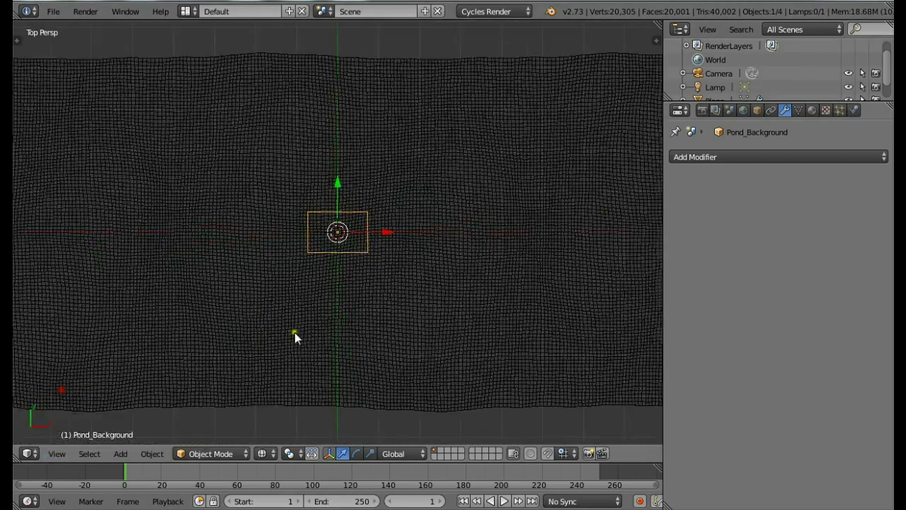
scroll(295, 332, "down", 3)
left_click(58, 453)
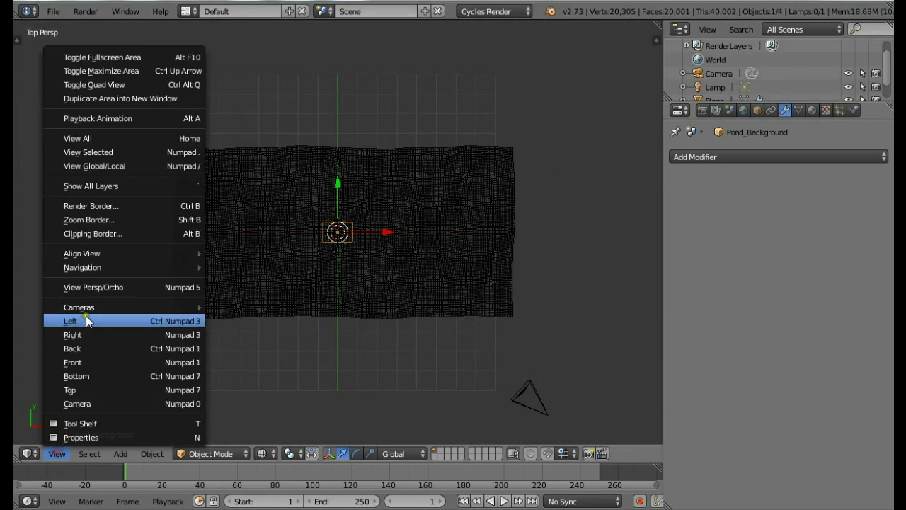
left_click(92, 288)
scroll(276, 259, "down", 4)
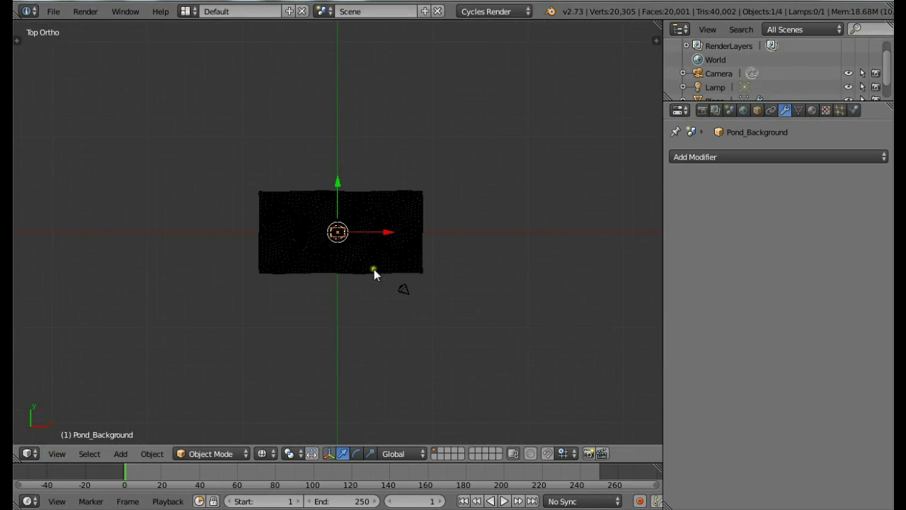
scroll(374, 268, "up", 2)
key("s")
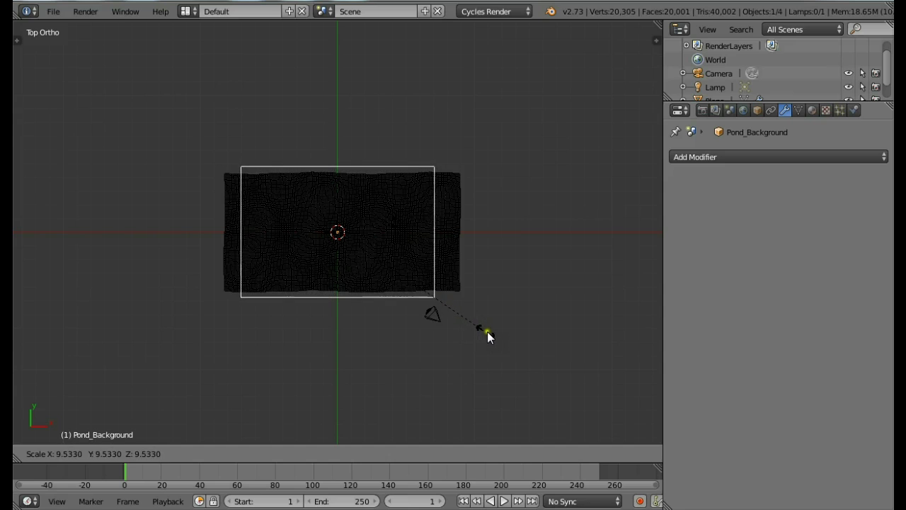
left_click(507, 341)
left_click_drag(378, 232, 381, 233)
key("s")
right_click(530, 349)
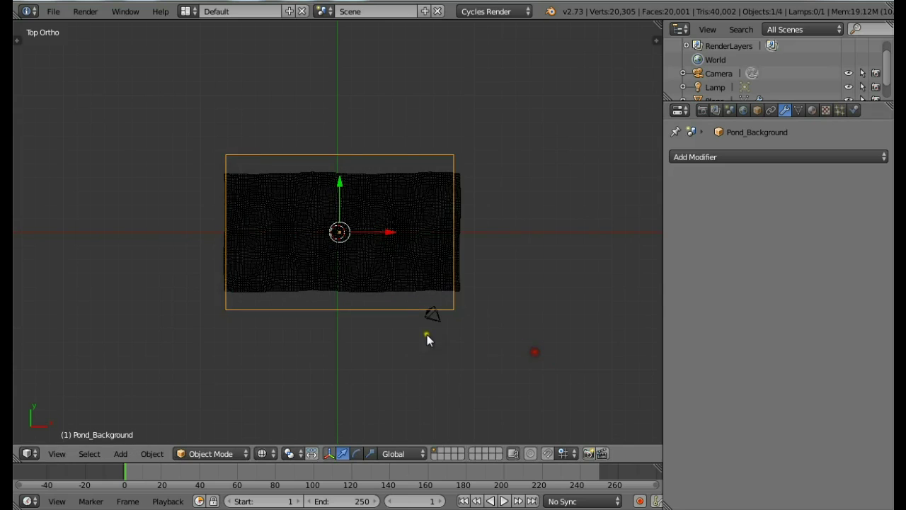
- Rotate the background image plane 90 degrees about the global X axis so it stands upright
middle_click_drag(427, 337, 448, 278)
key("r")
type("x")
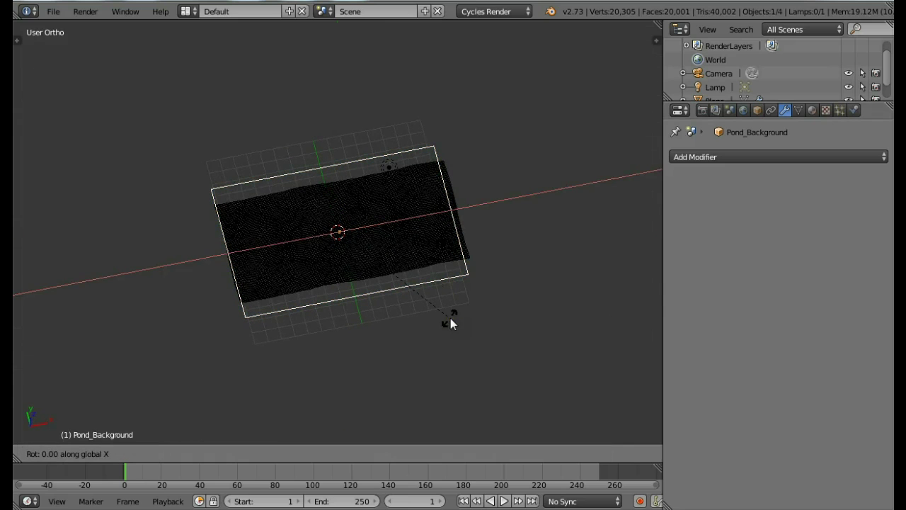
type("90")
key("Return")
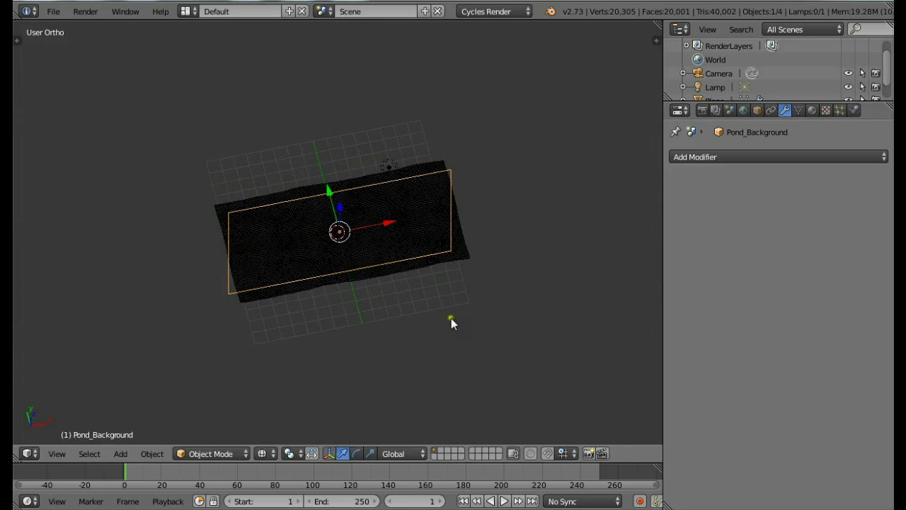
- Set the viewport shading to Texture to display the jungle image on the upright plane
key("z")
middle_click_drag(353, 365, 328, 338)
scroll(298, 361, "up", 2)
scroll(329, 339, "up", 2)
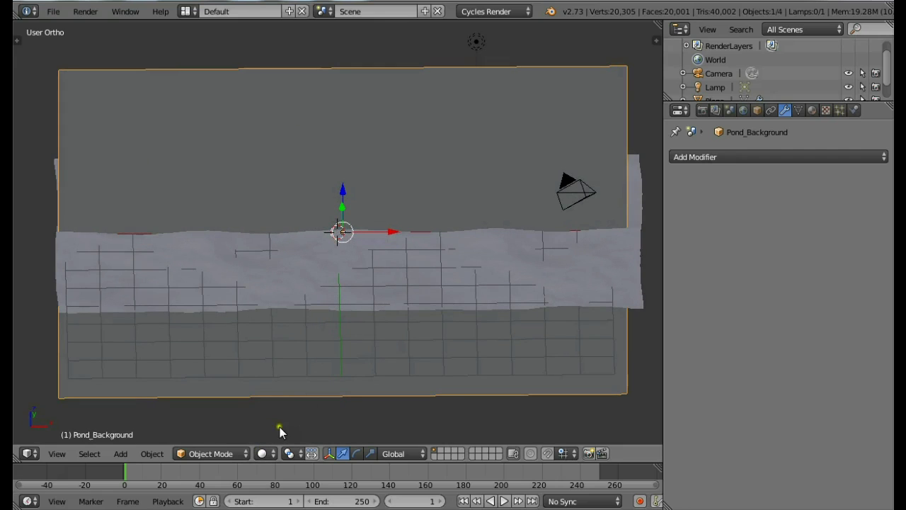
left_click(262, 453)
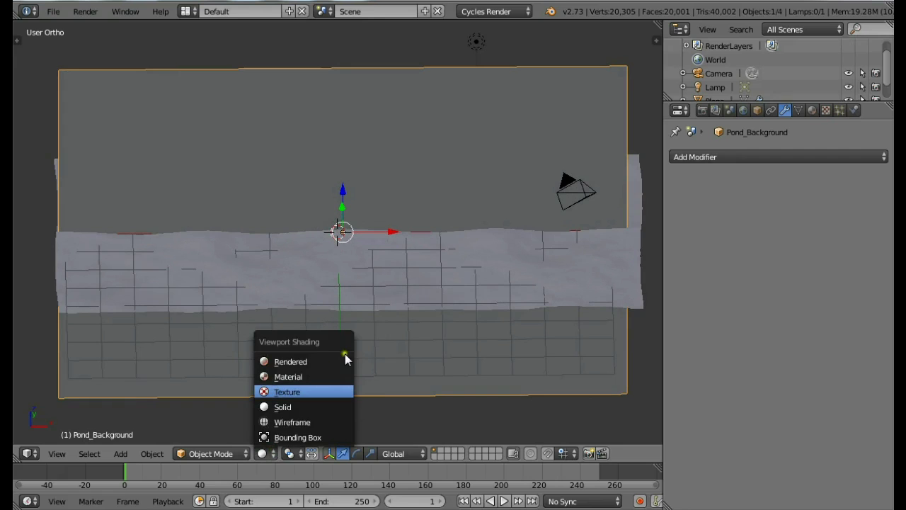
left_click(293, 391)
middle_click_drag(305, 277, 332, 264)
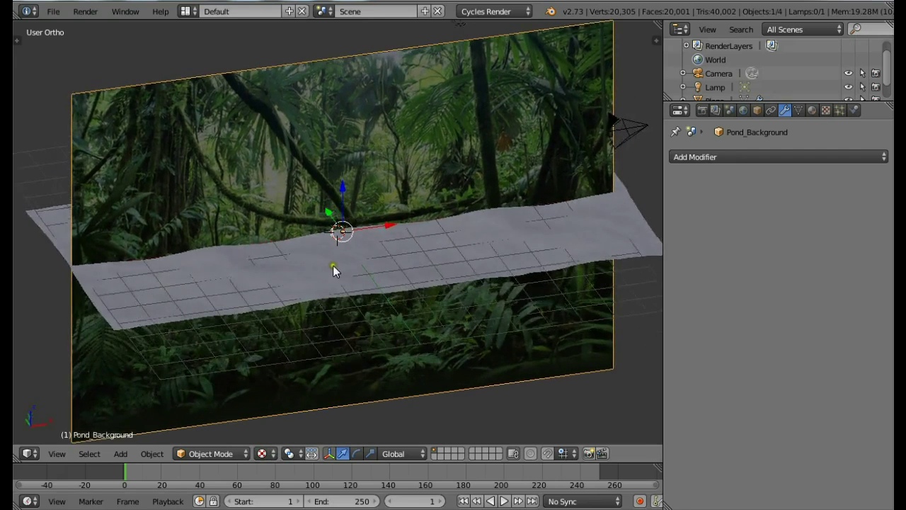
- In an orthographic front view, raise the background image plane until its bottom edge meets the water surface, displayed with texture shading
left_click(60, 453)
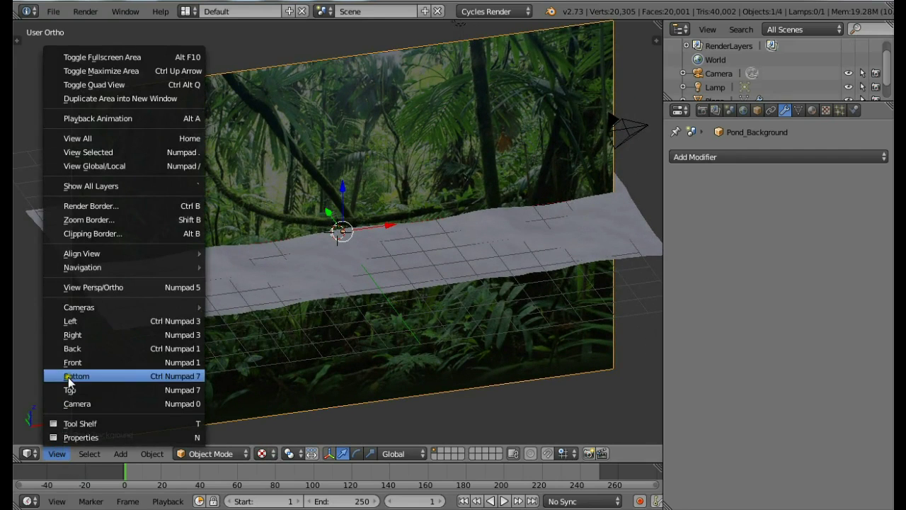
left_click(71, 363)
key("z")
left_click_drag(340, 188, 344, 415)
key("z")
scroll(333, 269, "down", 1)
left_click(261, 453)
left_click(287, 379)
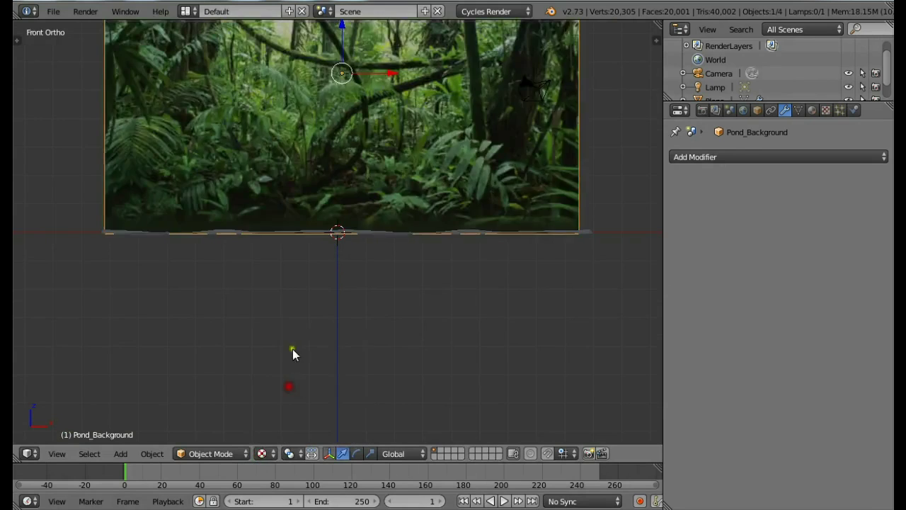
- Lower the background image plane slightly along Z so its bottom edge sits just below the water surface
scroll(333, 127, "down", 2)
left_click_drag(340, 77, 345, 107)
key("s")
left_click(593, 230)
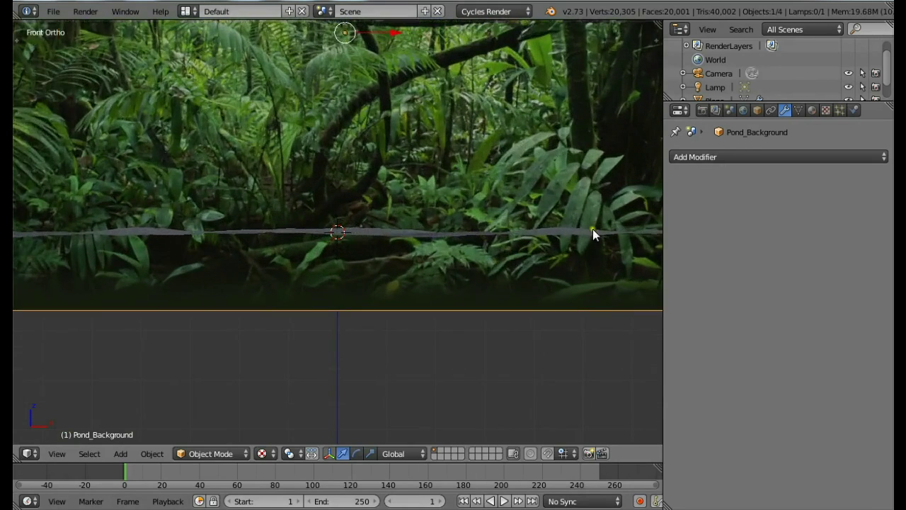
- Move the background image plane back along the Y axis, leaving a gap behind the water's far edge
scroll(443, 275, "down", 3)
middle_click_drag(307, 223, 305, 145)
left_click_drag(314, 117, 244, 45)
middle_click_drag(294, 227, 214, 148)
left_click_drag(214, 148, 189, 121)
middle_click_drag(257, 204, 483, 278)
middle_click_drag(431, 240, 379, 197)
- Change the scene lamp to a Sun with size 2 and enable its shader nodes
right_click(344, 112)
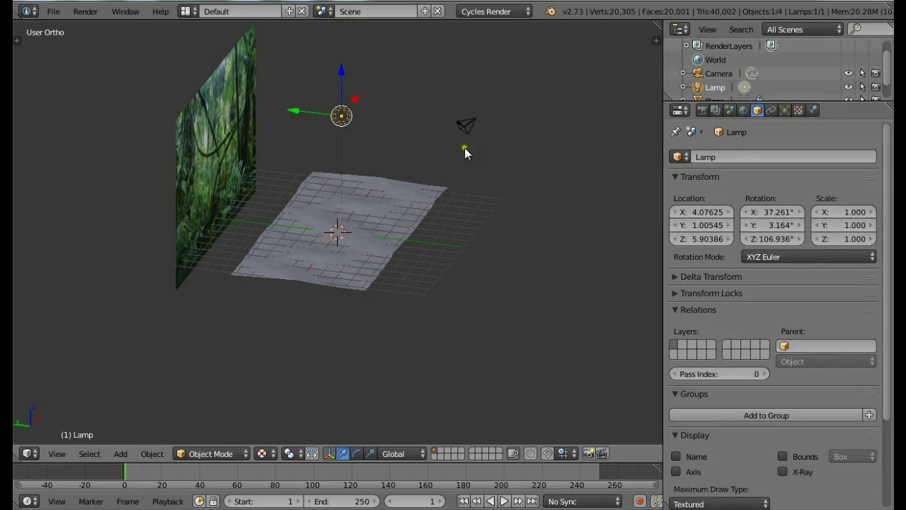
left_click(784, 111)
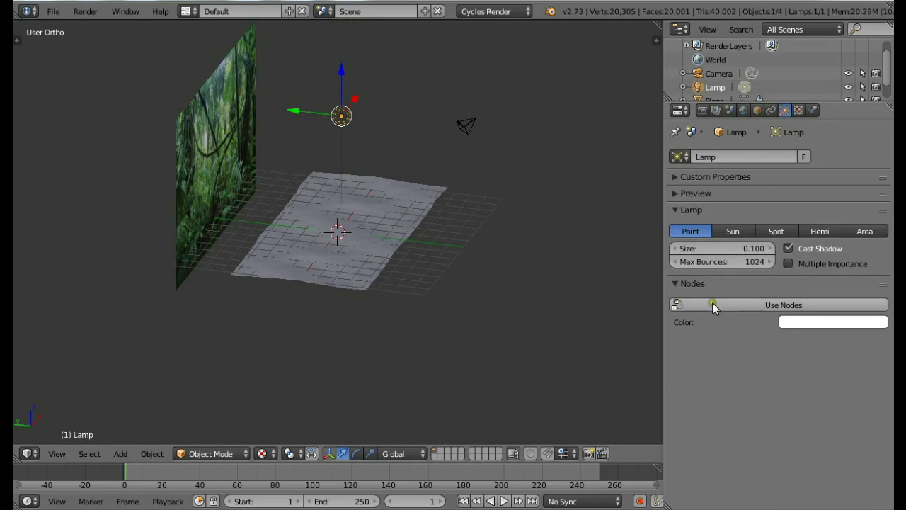
left_click(732, 231)
left_click(708, 251)
key("Return")
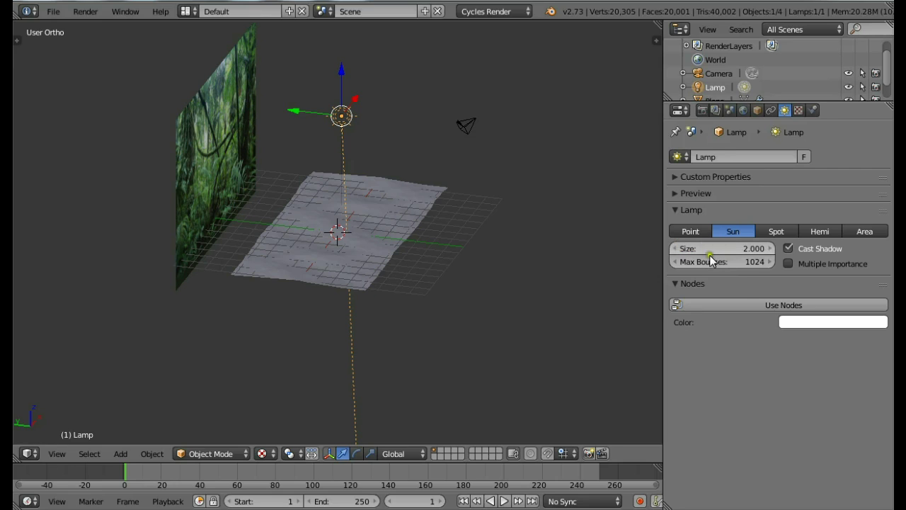
left_click(755, 304)
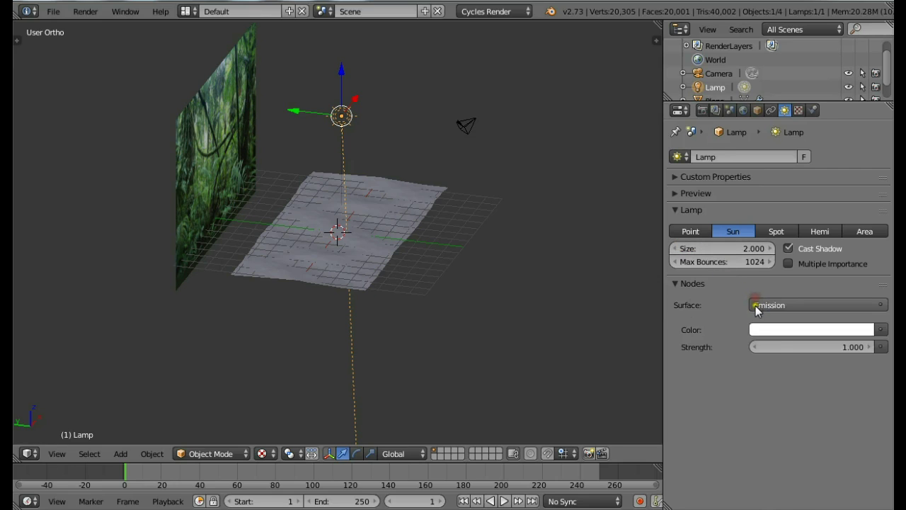
- Tint the sun's emission color pale yellow with red 1.000, green 1.000 and blue 0.706
left_click(795, 331)
left_click(797, 188)
left_click_drag(796, 188, 794, 192)
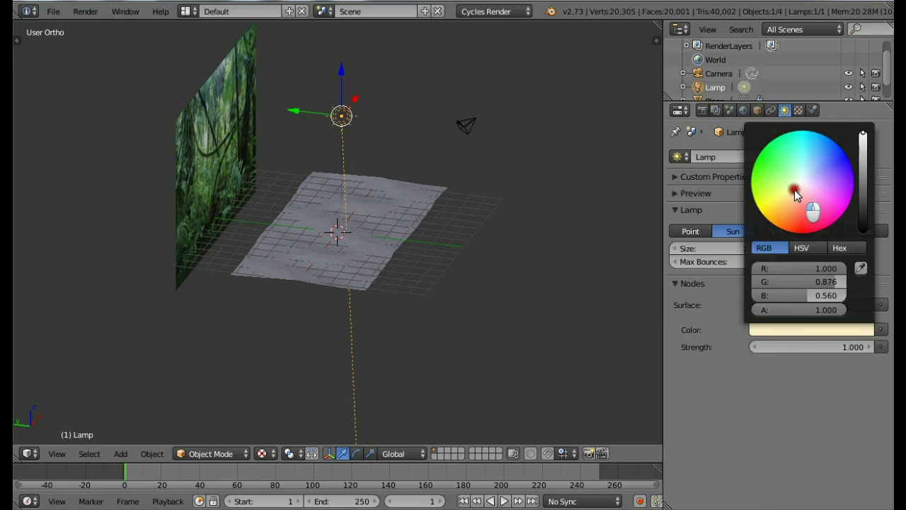
left_click(804, 296)
mouse_move(805, 297)
left_mouse_down()
mouse_move(849, 287)
mouse_move(833, 314)
mouse_move(841, 316)
mouse_move(819, 304)
left_mouse_up()
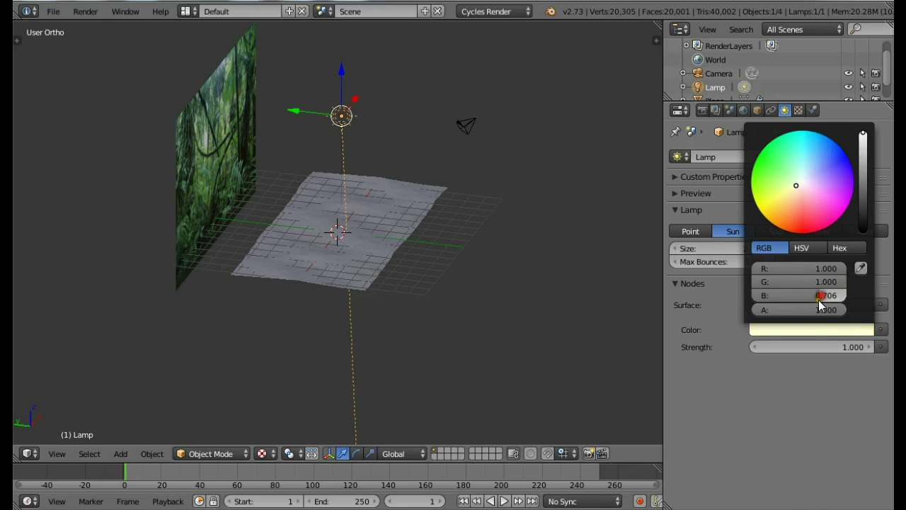
- Show the lamp preview, try an emission strength of 10 for the sun, and settle on 6
left_click(693, 195)
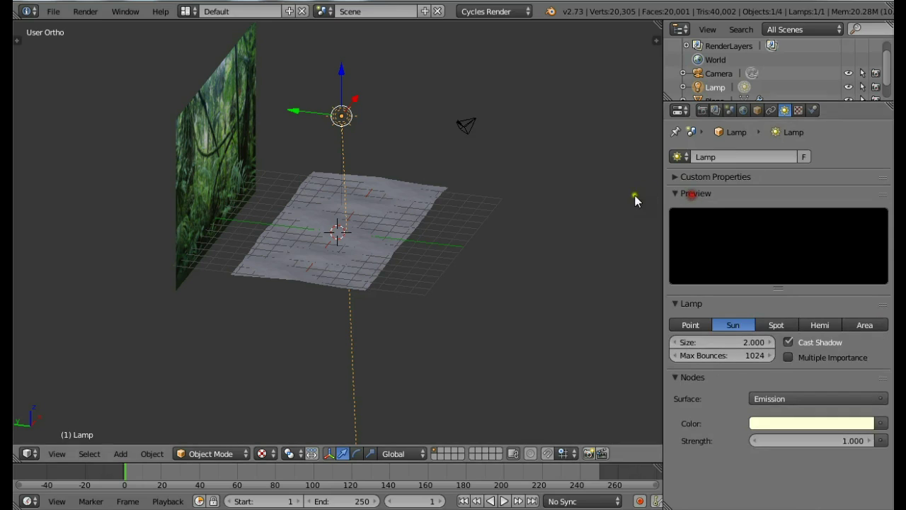
left_click(822, 443)
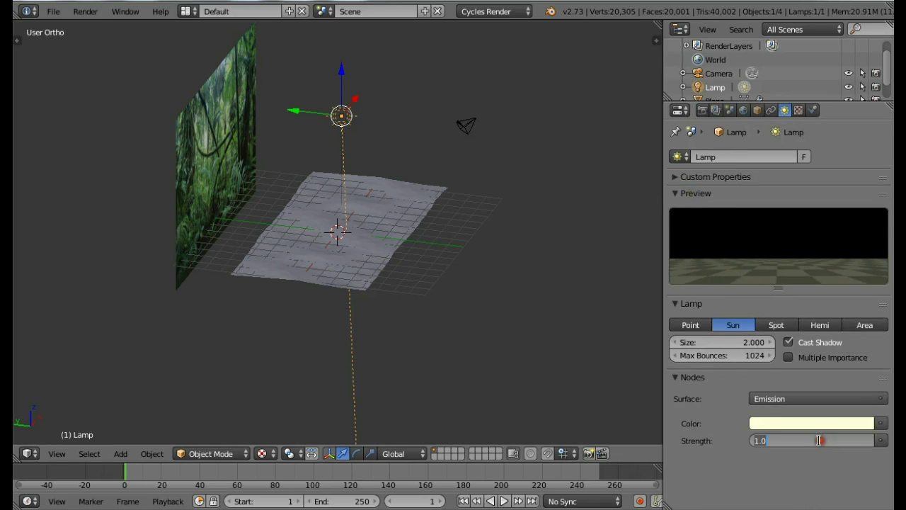
type("10")
key("Return")
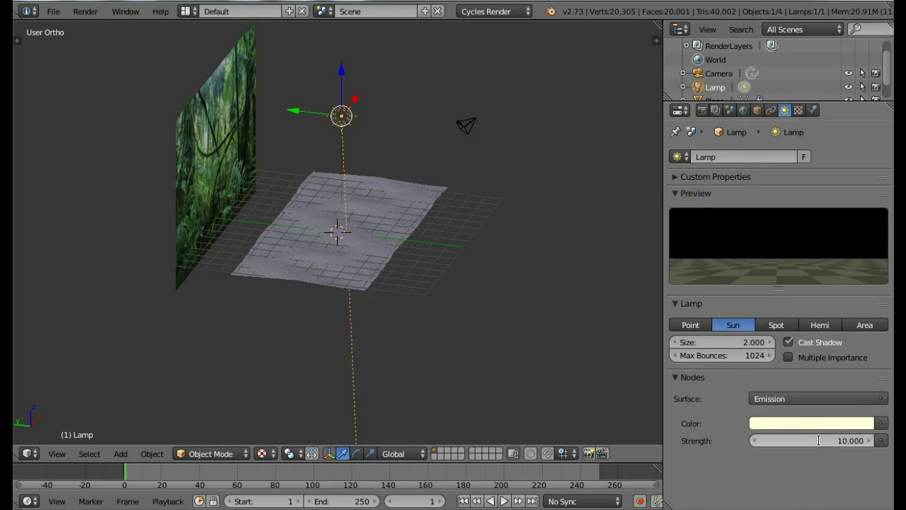
left_click(818, 440)
type("6")
key("Return")
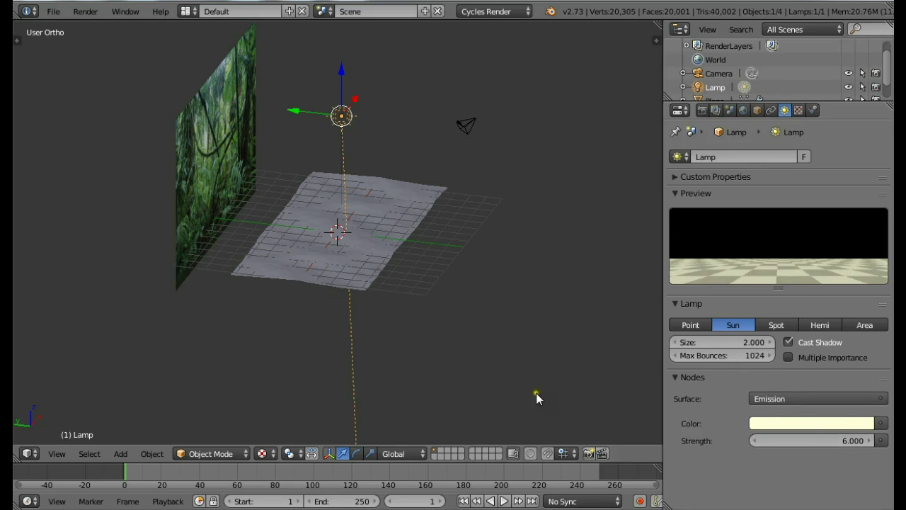
- Move the sun lamp behind the background image plane, near the middle of its width
left_click_drag(295, 111, 152, 114)
middle_click_drag(152, 113, 212, 230)
left_click_drag(210, 233, 267, 257)
middle_click_drag(266, 256, 348, 152)
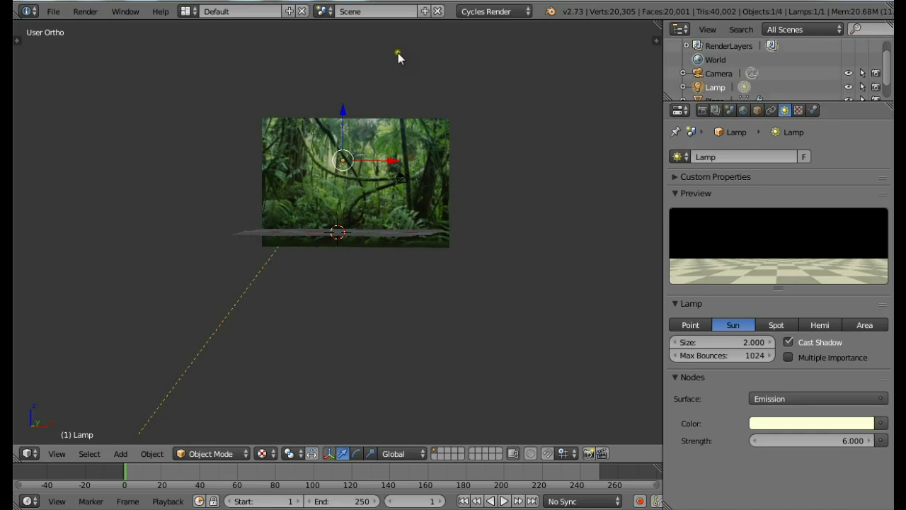
middle_click_drag(281, 259, 449, 178)
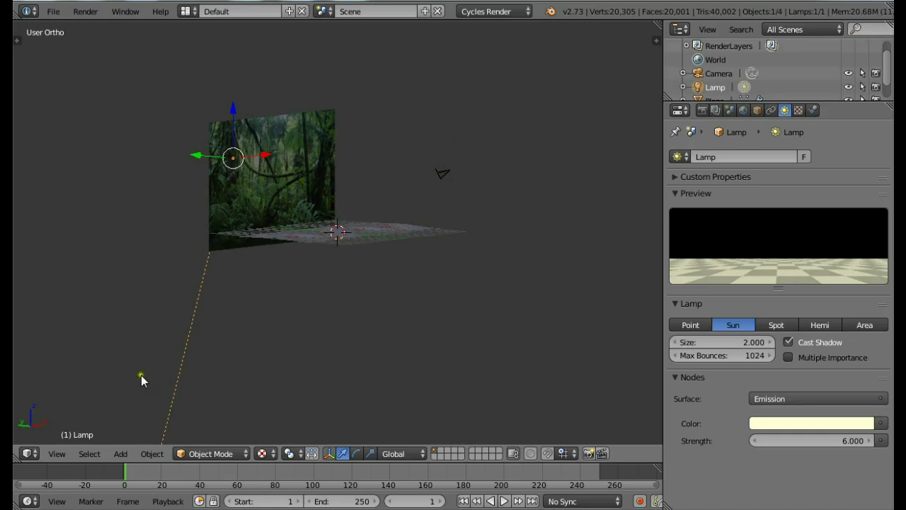
- In a wireframe right view, rotate the sun lamp so its light slants from behind the background toward the water
left_click(68, 455)
left_click(79, 334)
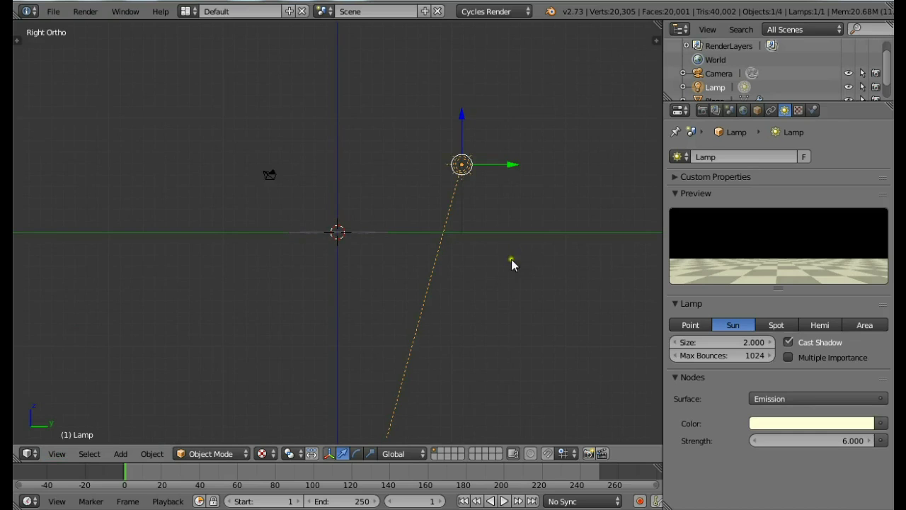
key("z")
key("r")
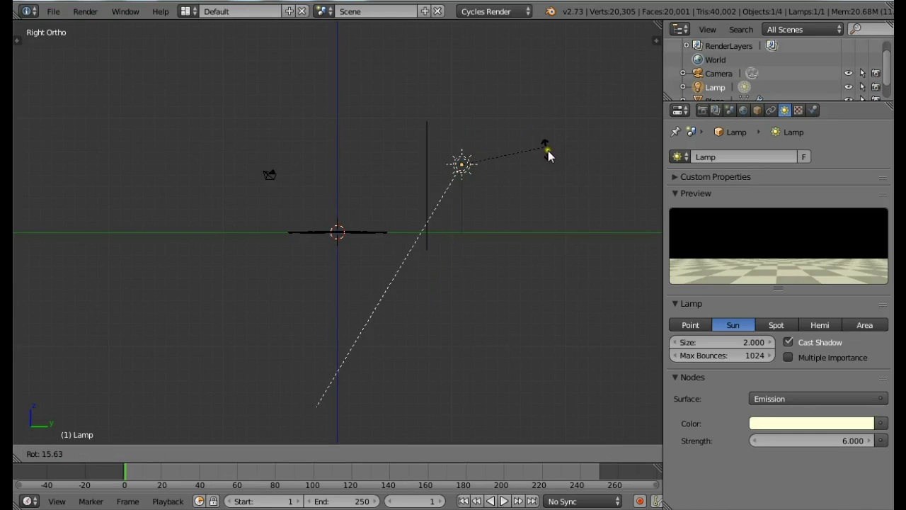
left_click(554, 198)
middle_click_drag(571, 217, 65, 433)
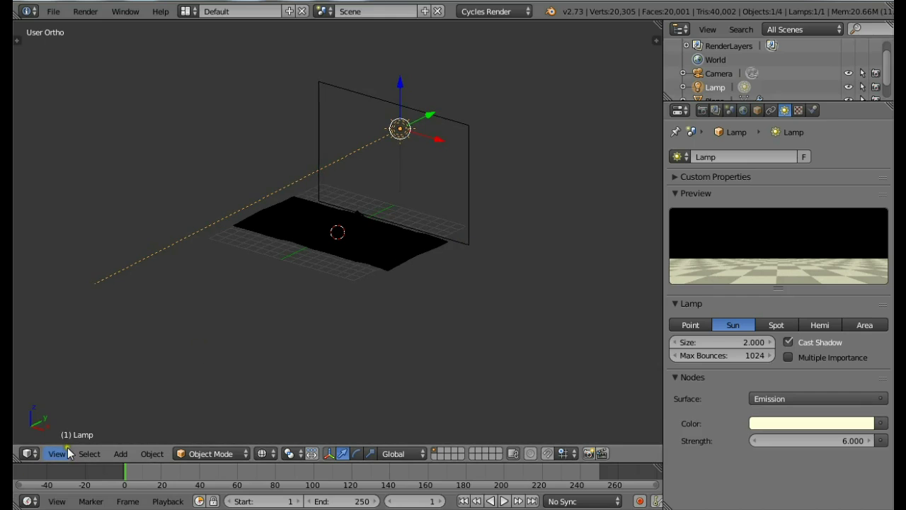
- In the front view, rotate the sun to shine toward positive X, reposition it along X, and restore solid shading
left_click(57, 453)
left_click(106, 359)
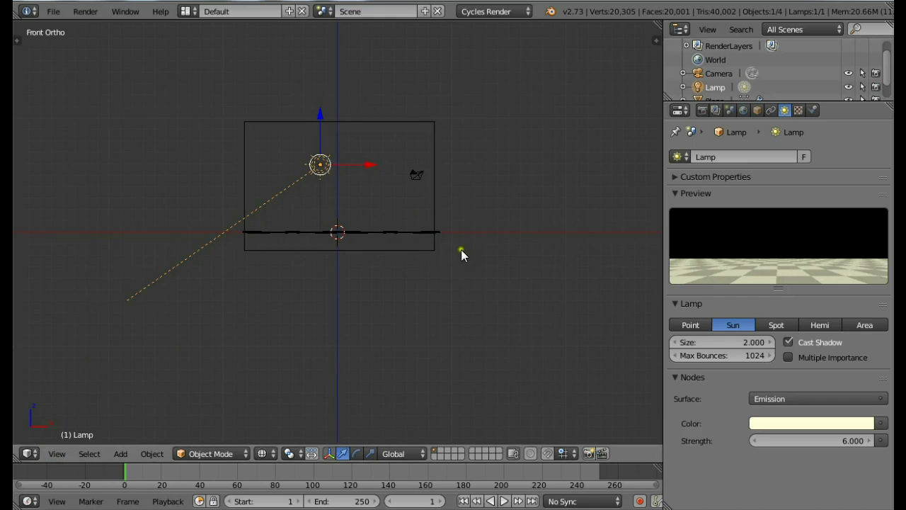
key("r")
left_click(458, 50)
left_click_drag(347, 160, 545, 192)
mouse_move(276, 216)
middle_mouse_down()
mouse_move(340, 269)
mouse_move(394, 281)
mouse_move(376, 256)
mouse_move(350, 245)
middle_mouse_up()
key("shift+z")
scroll(352, 245, "up", 4)
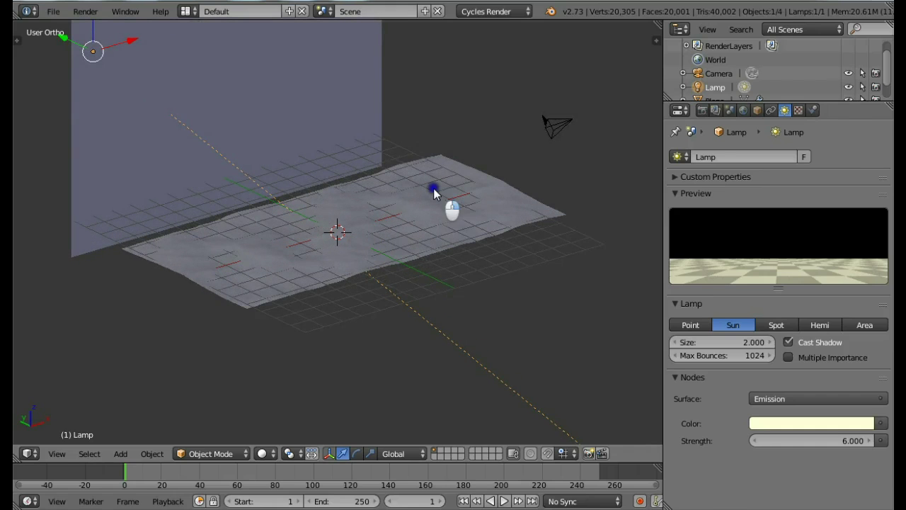
- Give the water plane a new material and show its nodes in the Node Editor with the properties sidebar hidden
right_click(433, 187)
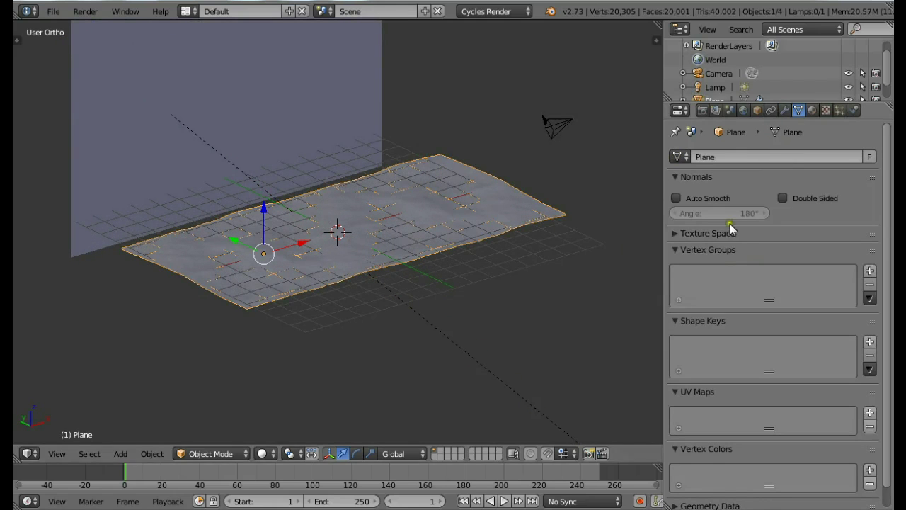
left_click(811, 110)
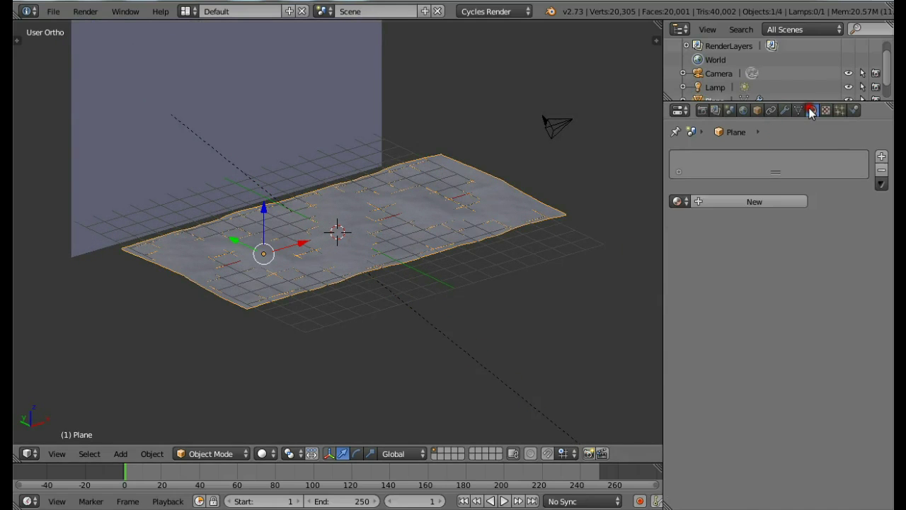
left_click(768, 201)
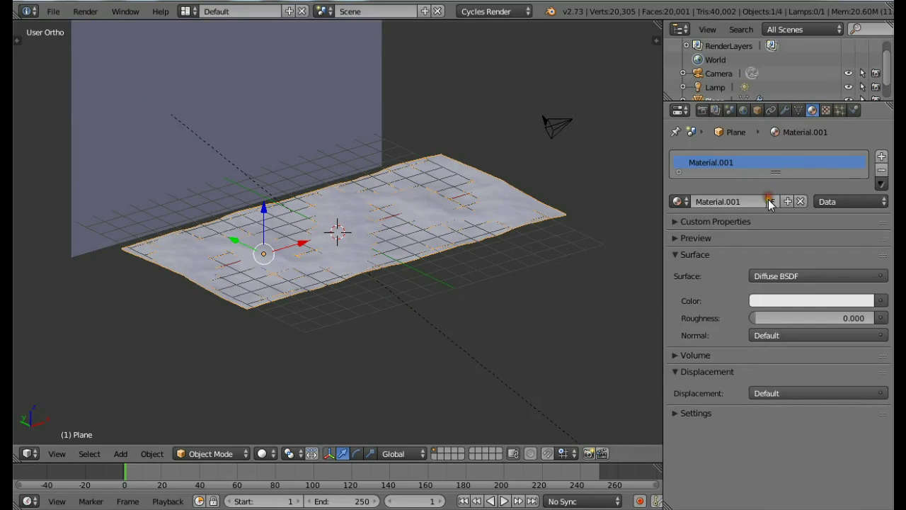
left_click(28, 454)
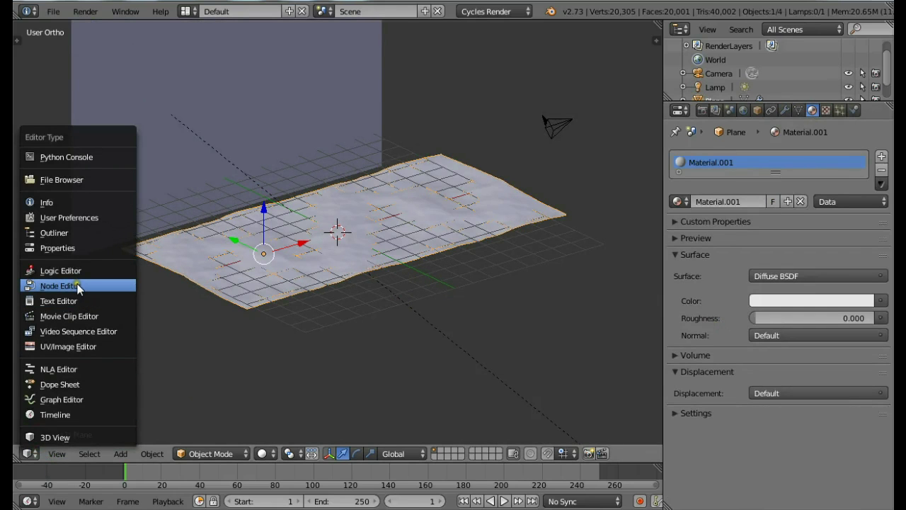
key("Return")
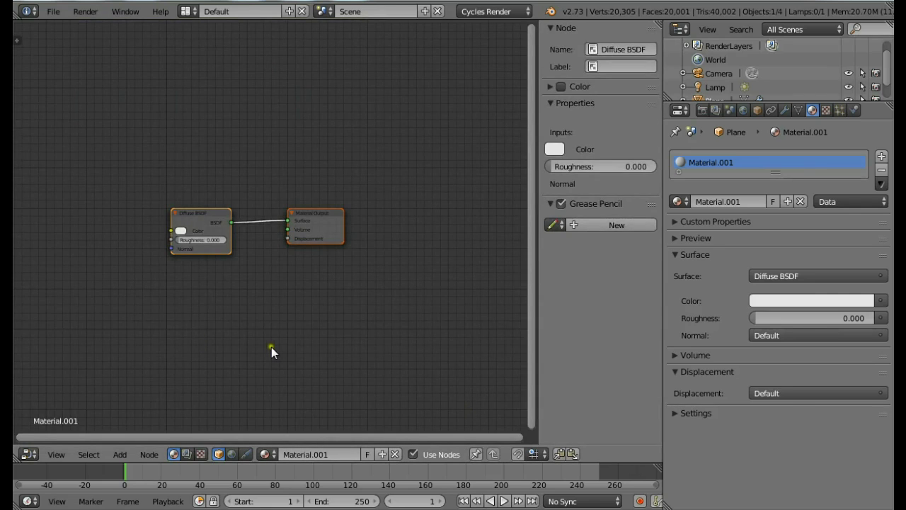
key("n")
middle_click_drag(271, 347, 347, 348)
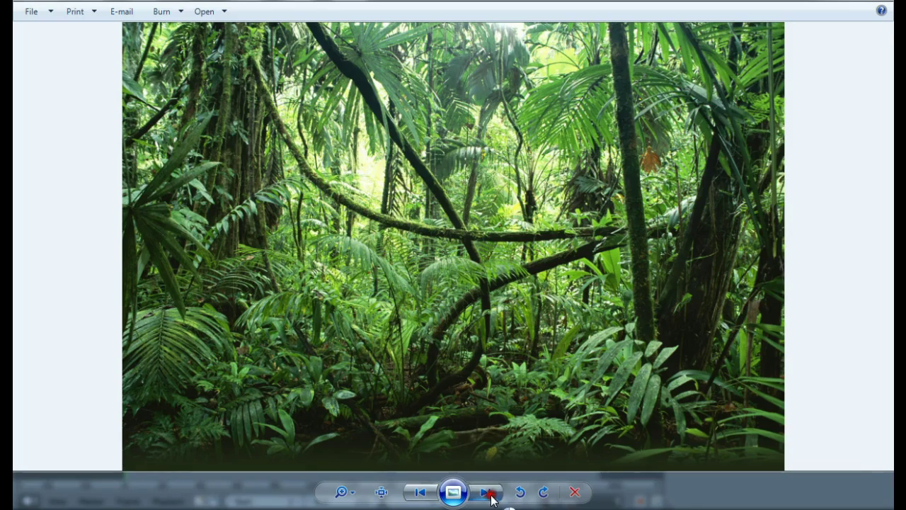
- Delete the default Diffuse BSDF node from the water material, leaving only the Material Output
left_click(486, 491)
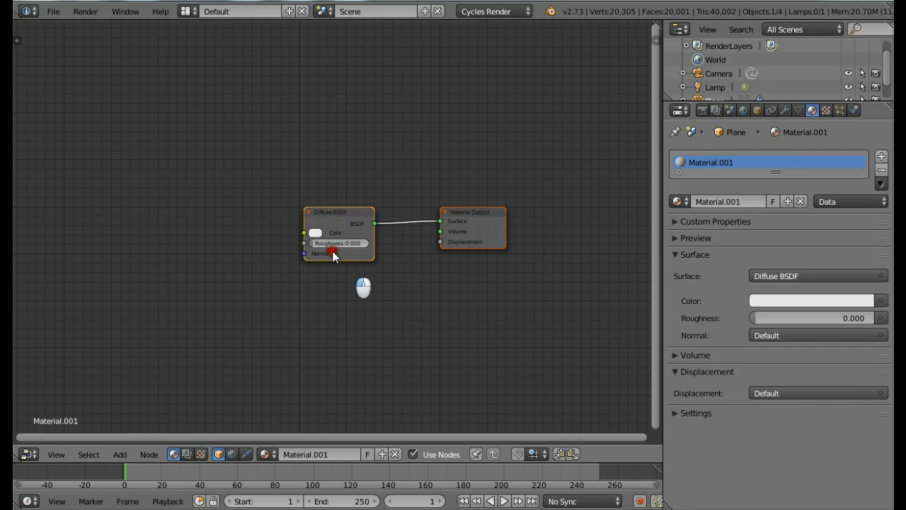
left_click(334, 213)
left_click_drag(269, 443, 295, 205)
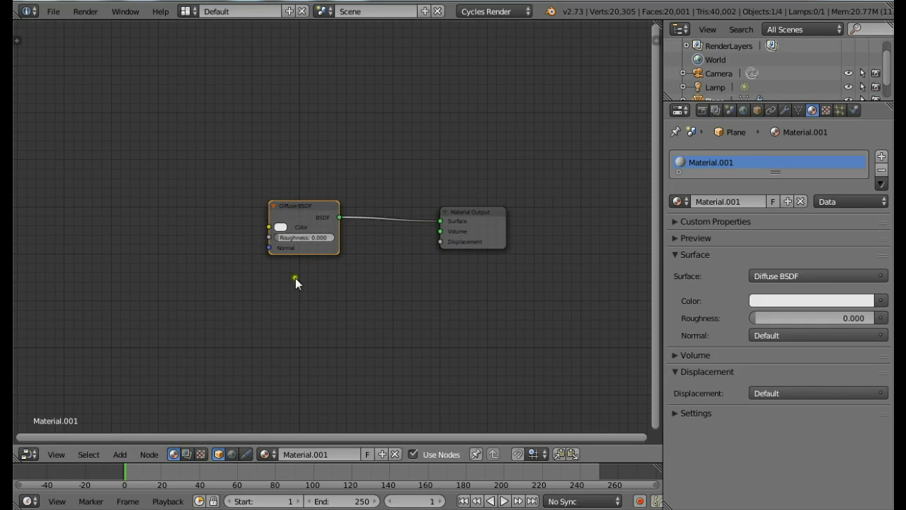
key("x")
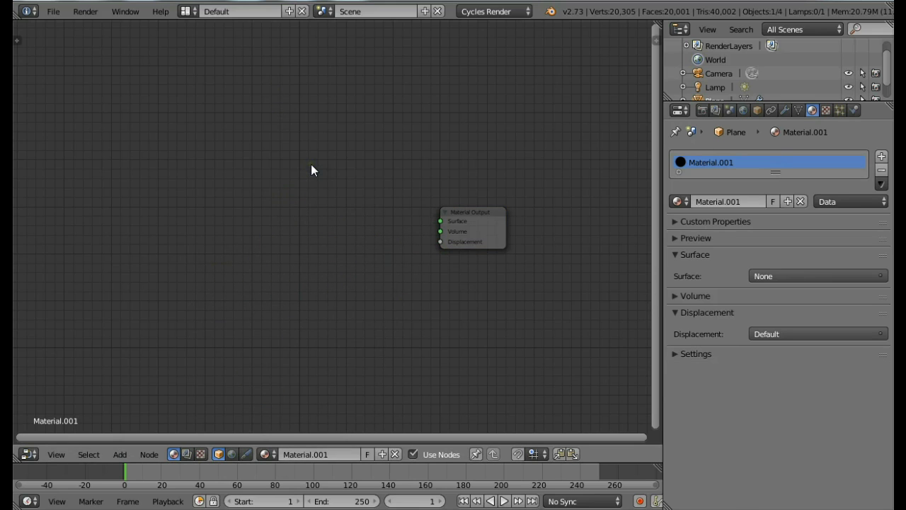
- Add a Glossy BSDF node to the water material and place it before the Material Output
key("shift+a")
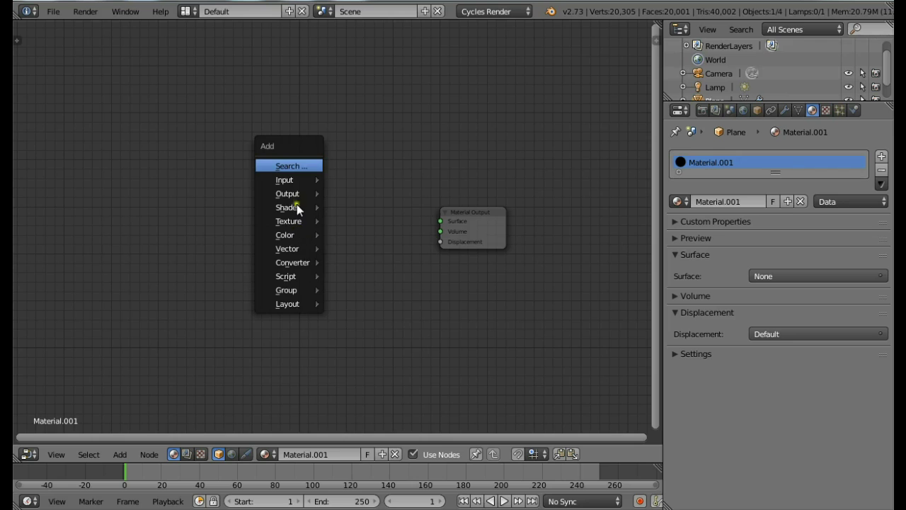
mouse_move(297, 205)
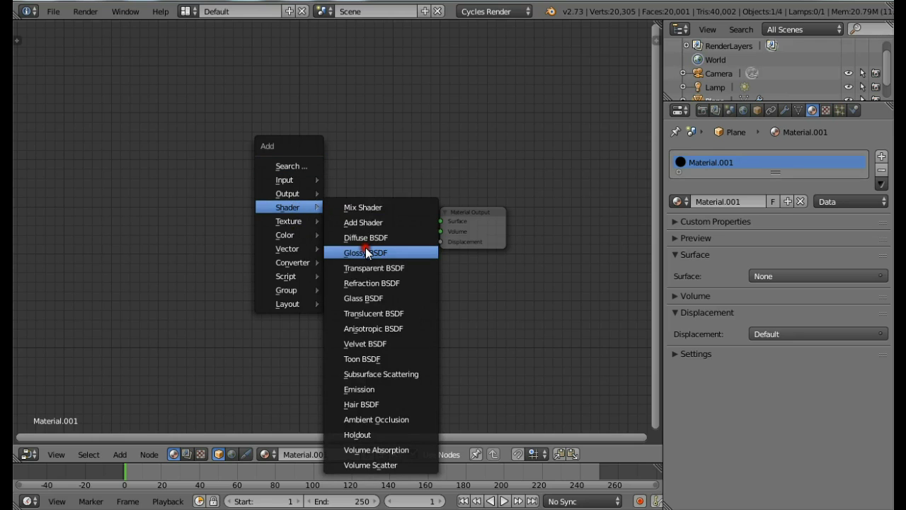
left_click(365, 247)
left_click(287, 206)
left_click_drag(304, 214, 265, 209)
- Add a Glass BSDF node below the Glossy BSDF and set its IOR to 1.333
key("shift+a")
mouse_move(339, 132)
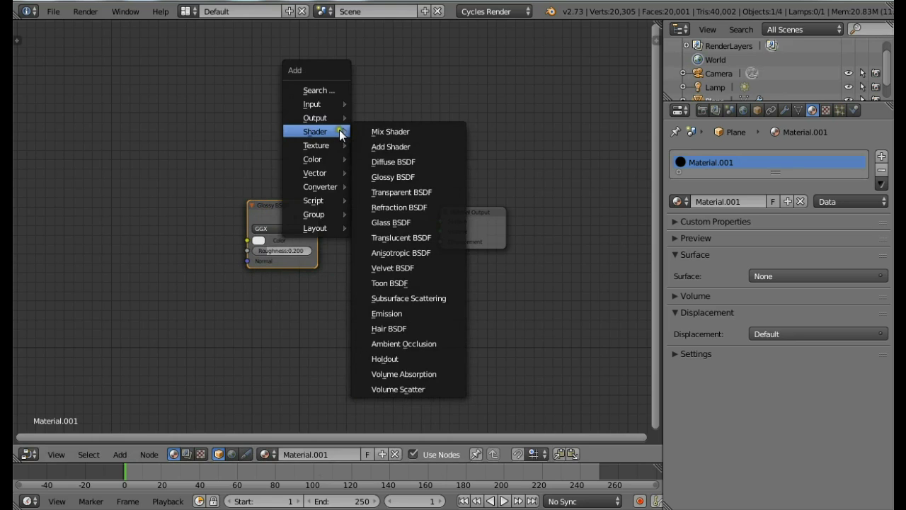
left_click(359, 226)
left_click(250, 273)
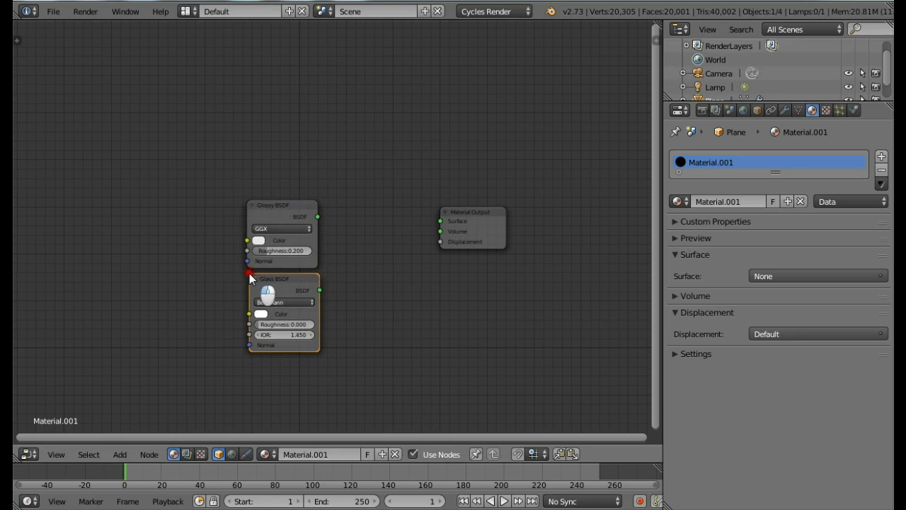
left_click(271, 334)
type("1.333")
key("Return")
- Add a Mix Shader node to the water material and place it between the BSDF nodes and the Material Output
key("shift+a")
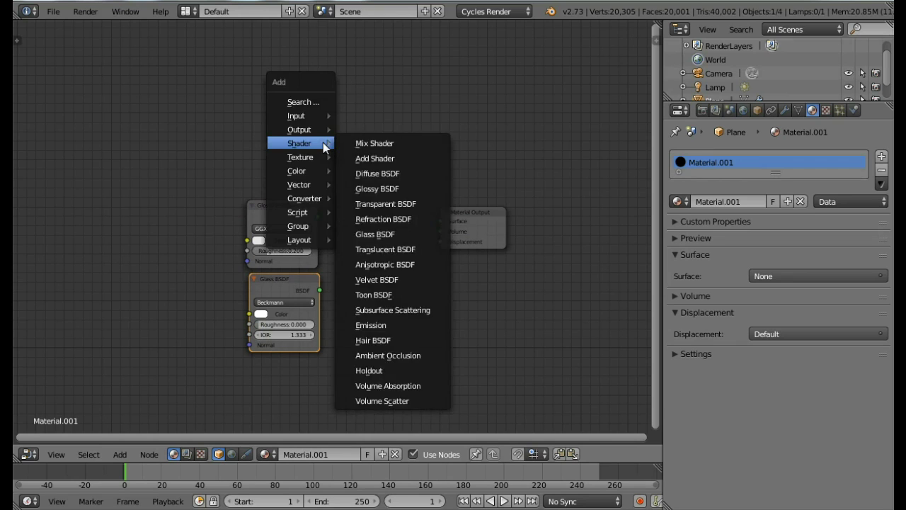
mouse_move(312, 122)
mouse_move(313, 142)
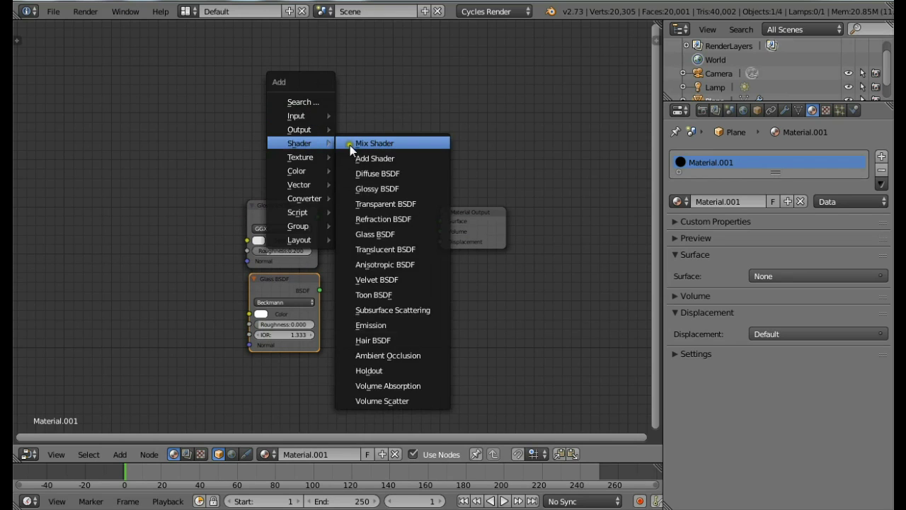
left_click(365, 145)
left_click(349, 215)
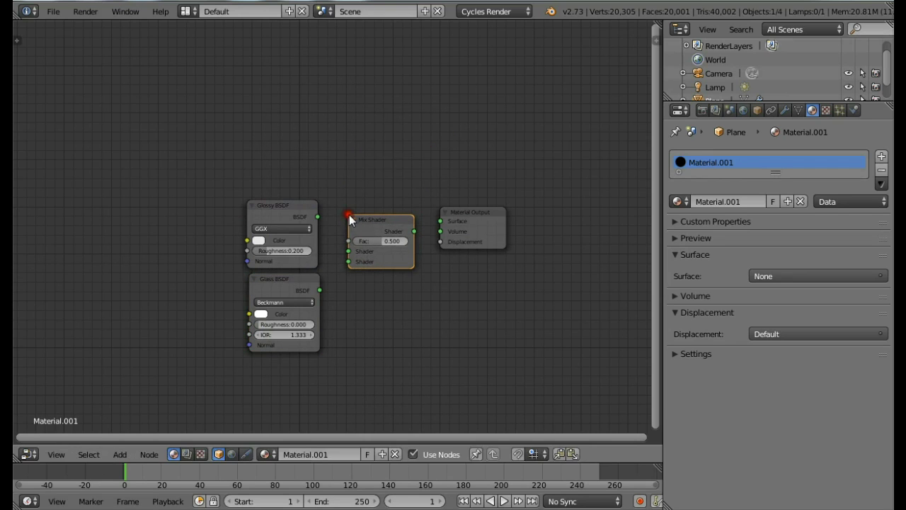
- Connect the Glossy and Glass BSDFs to the Mix Shader's first and second inputs, and its output to the Material Output's Surface
left_click_drag(414, 231, 440, 220)
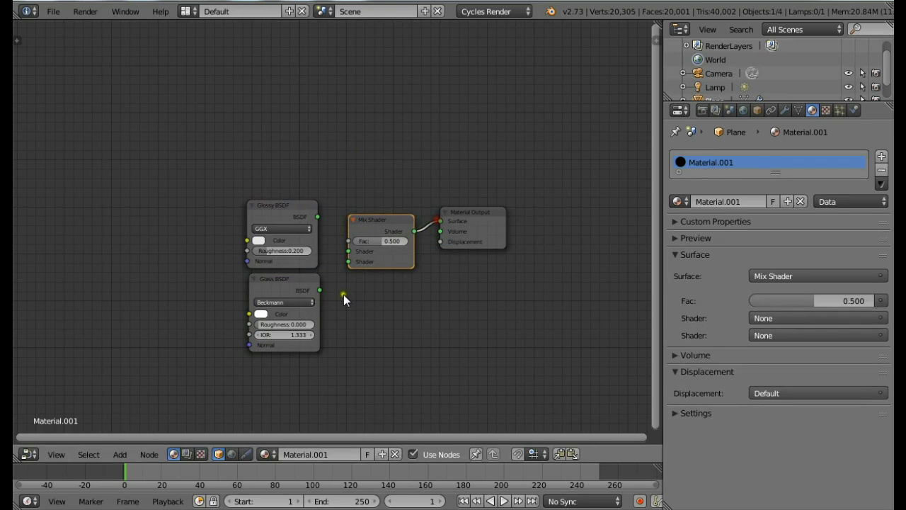
left_click_drag(321, 290, 349, 261)
left_click_drag(318, 217, 348, 250)
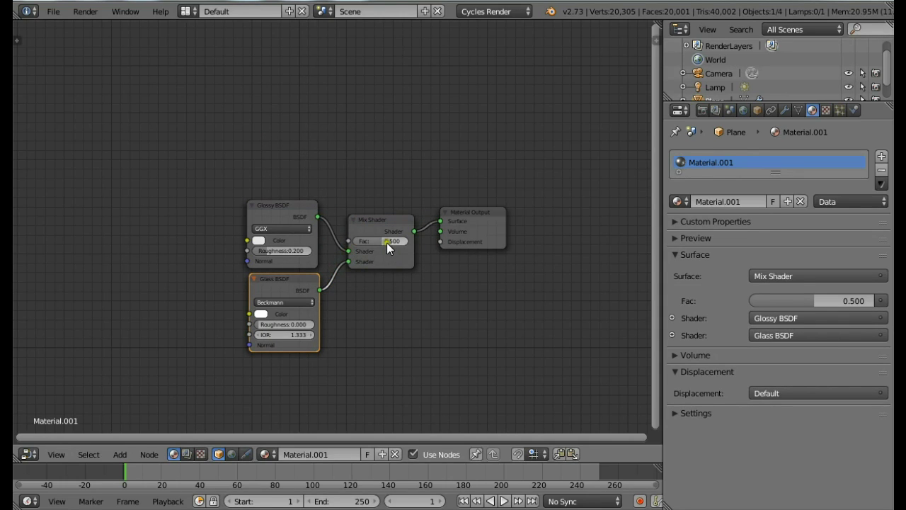
- Set the Mix Shader's Fac to 0.250 and the Glossy BSDF's Roughness to 0
left_click_drag(383, 241, 380, 242)
key("Return")
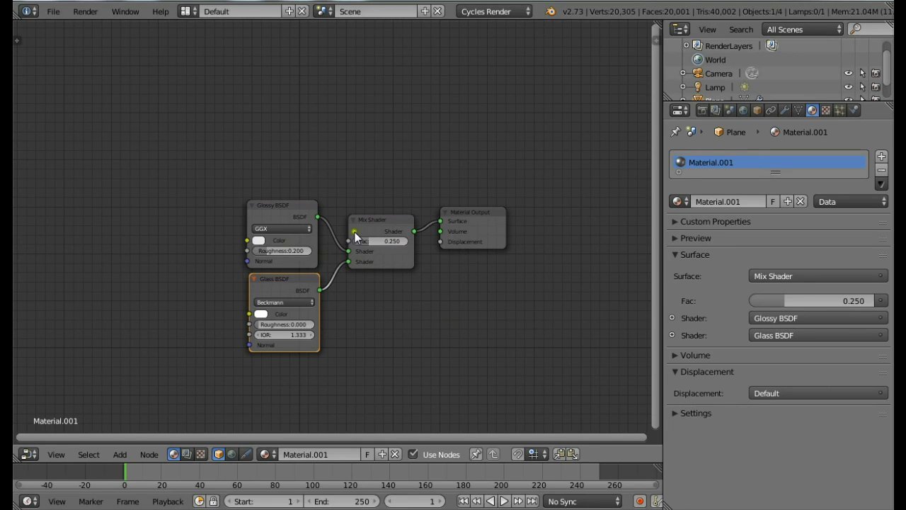
left_click(295, 250)
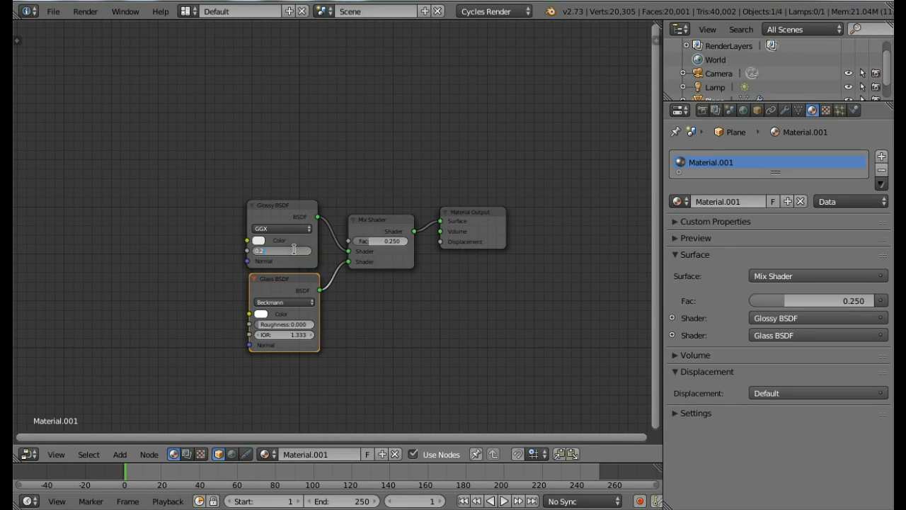
key("Return")
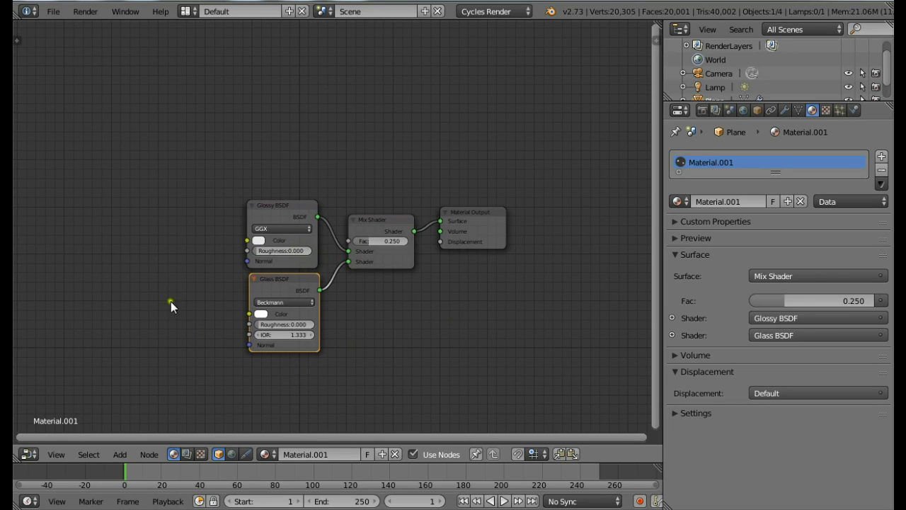
- Rename the water plane's material as Swamp
double_click(749, 200)
type("Swamp")
key("Return")
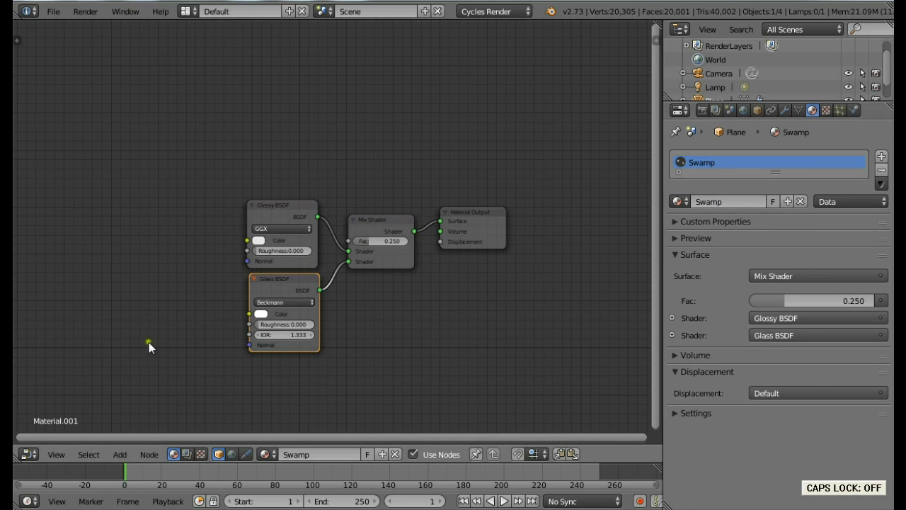
- Return to the 3D View, select the background plane and remove the Light Path node from its emission Strength
left_click(28, 454)
left_click(36, 433)
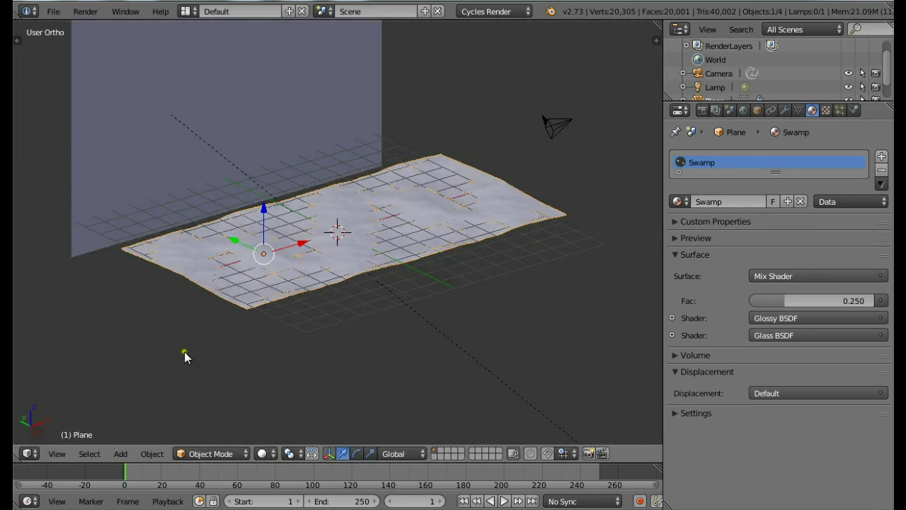
middle_click_drag(257, 332, 291, 332)
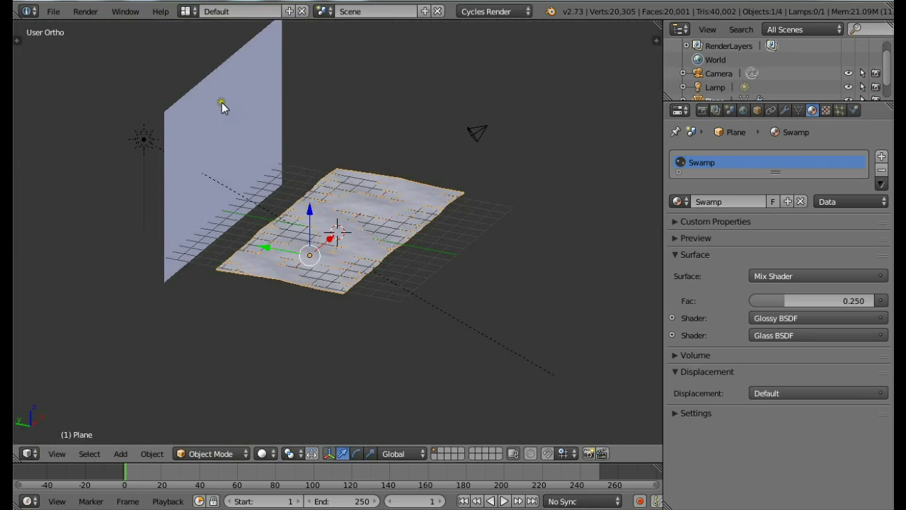
right_click(244, 56)
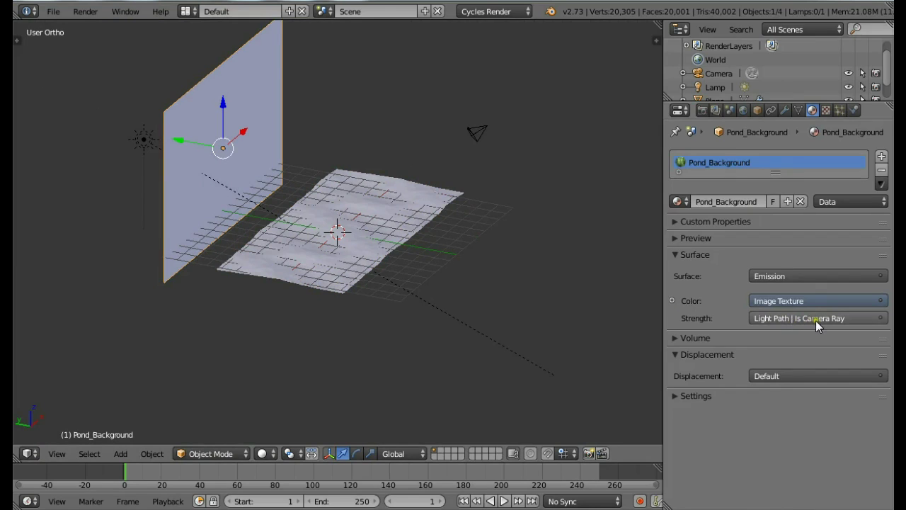
left_click(815, 320)
mouse_move(679, 5)
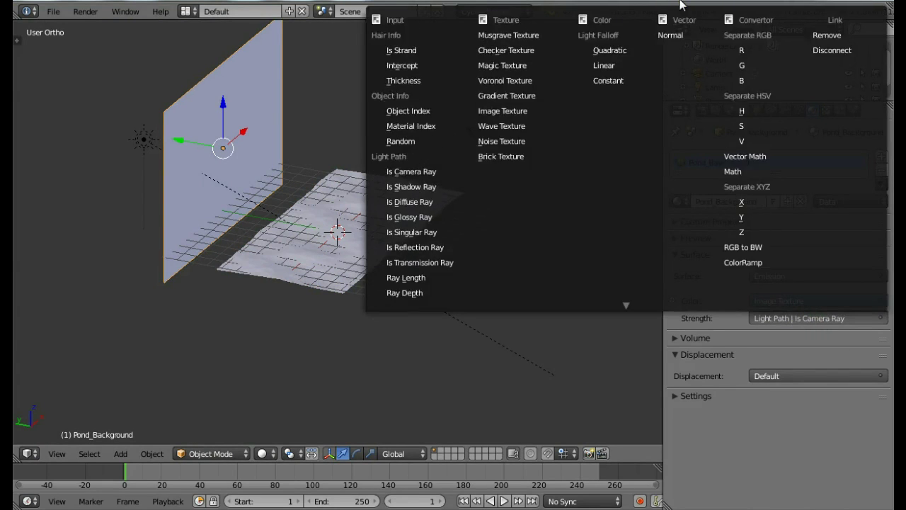
left_click(825, 36)
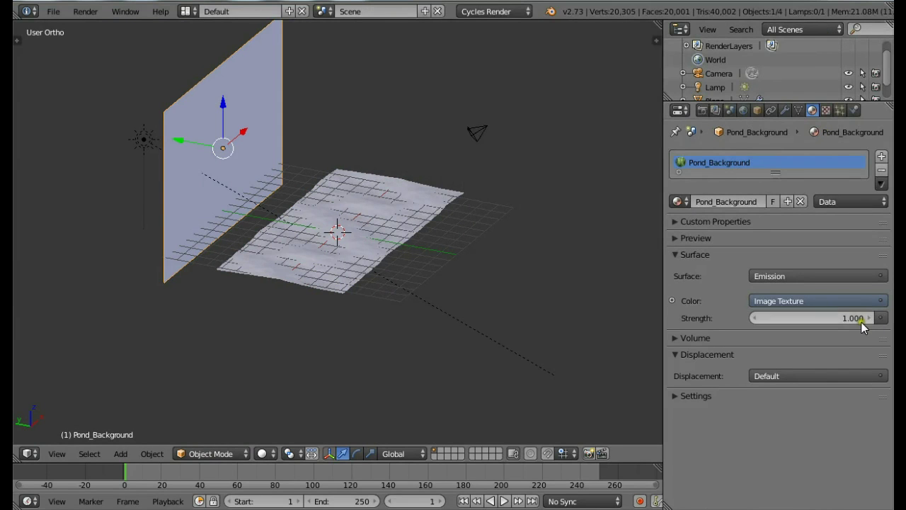
- Show the world's Background surface settings
middle_click_drag(583, 330, 531, 318)
middle_click_drag(446, 324, 435, 324)
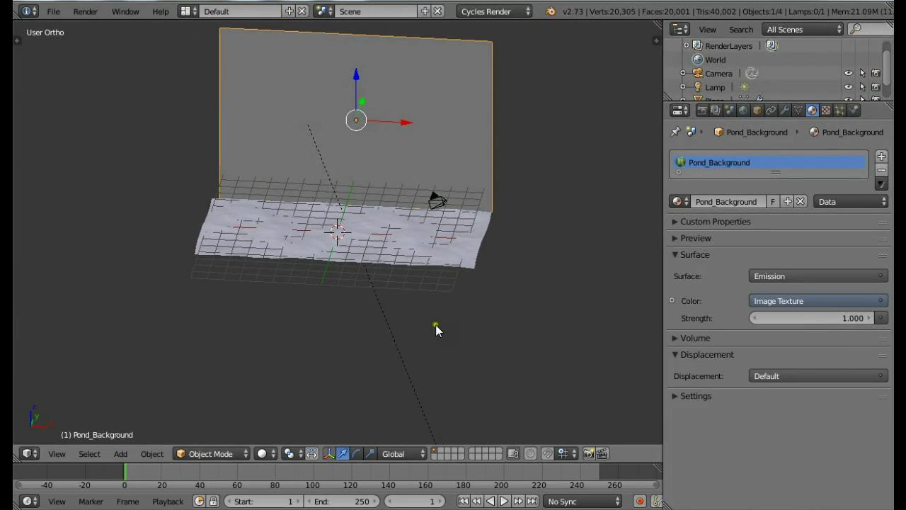
left_click(743, 111)
left_click(772, 228)
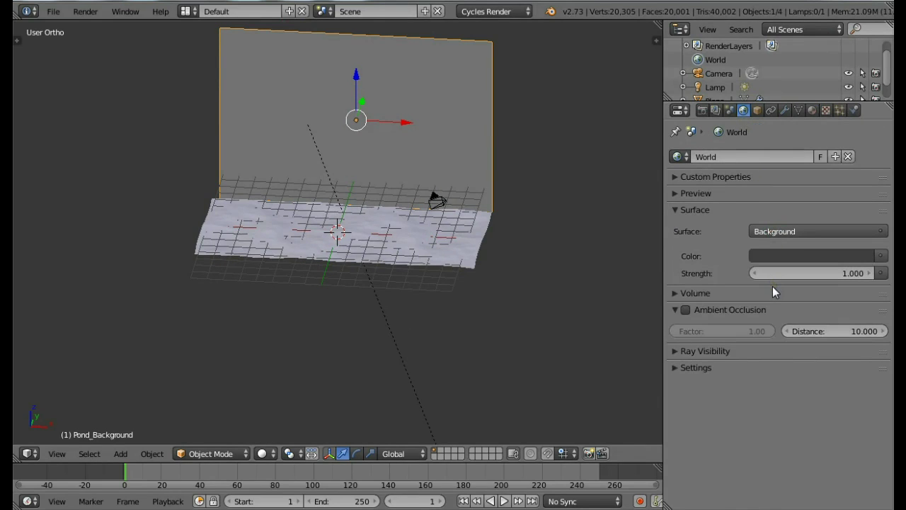
middle_click_drag(599, 249, 610, 252)
middle_click_drag(390, 341, 388, 309)
scroll(387, 308, "up", 2)
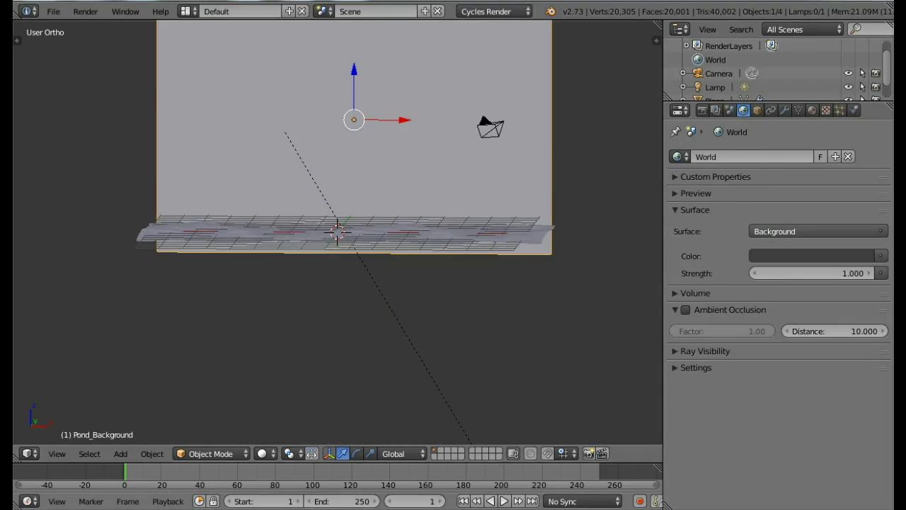
- Switch to the media player and play the Pond0001-0299 clip to examine the reflections on the water
key("alt+Tab")
left_click(420, 492)
left_click(479, 495)
left_click(478, 495)
left_click(478, 495)
left_click(478, 496)
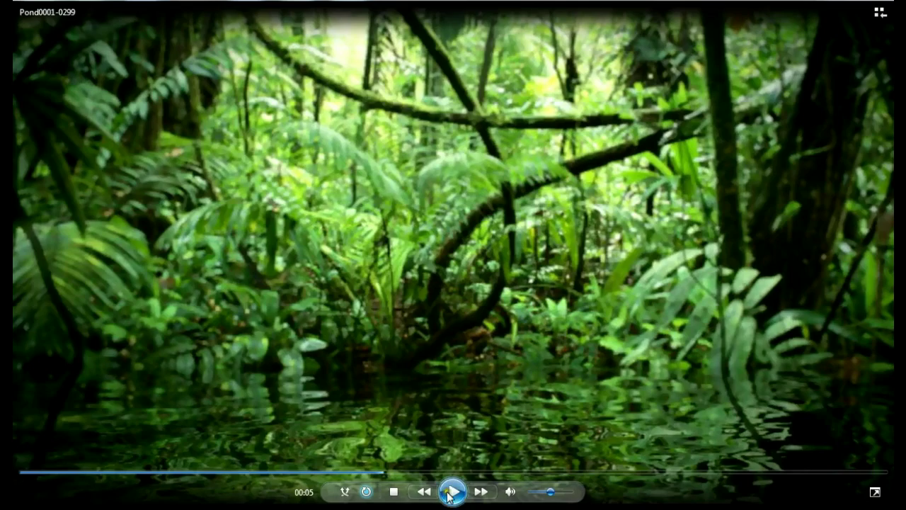
left_click(453, 491)
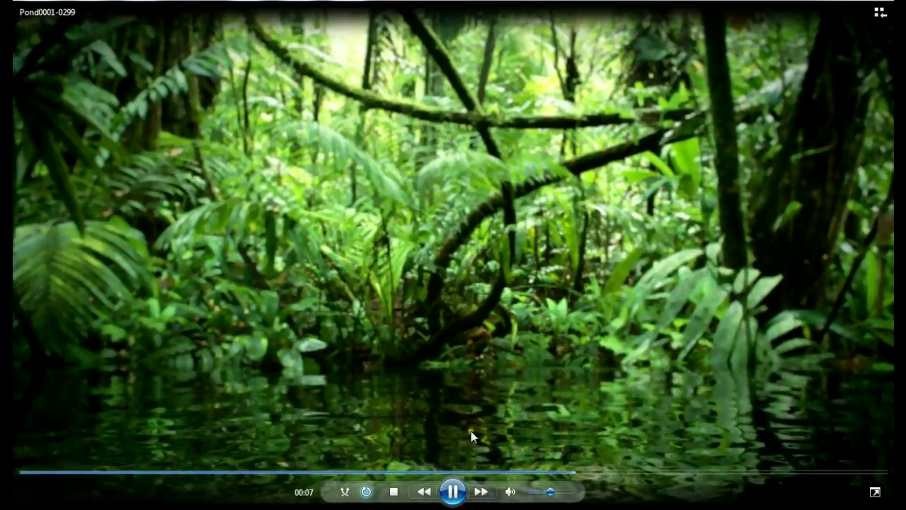
left_click(454, 494)
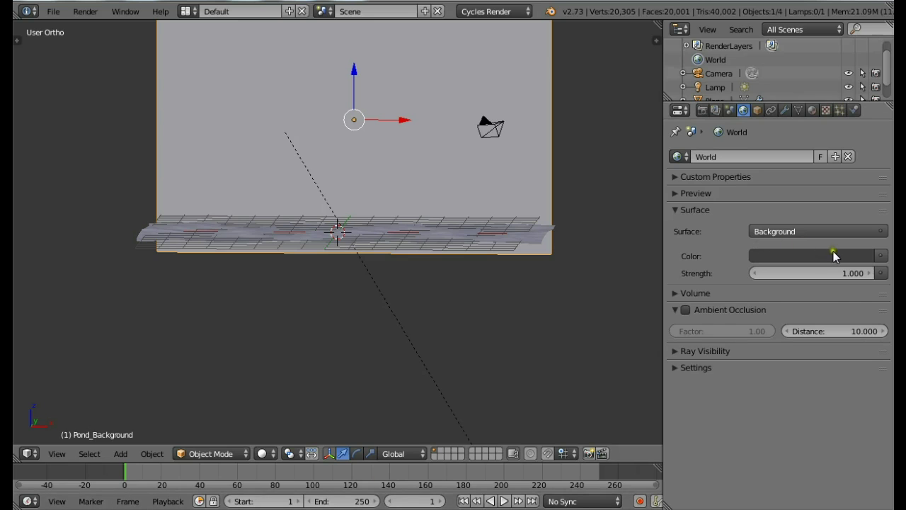
- Return to Blender and give the world background colour an Image Texture using Pond_Background.jpg
left_click(880, 256)
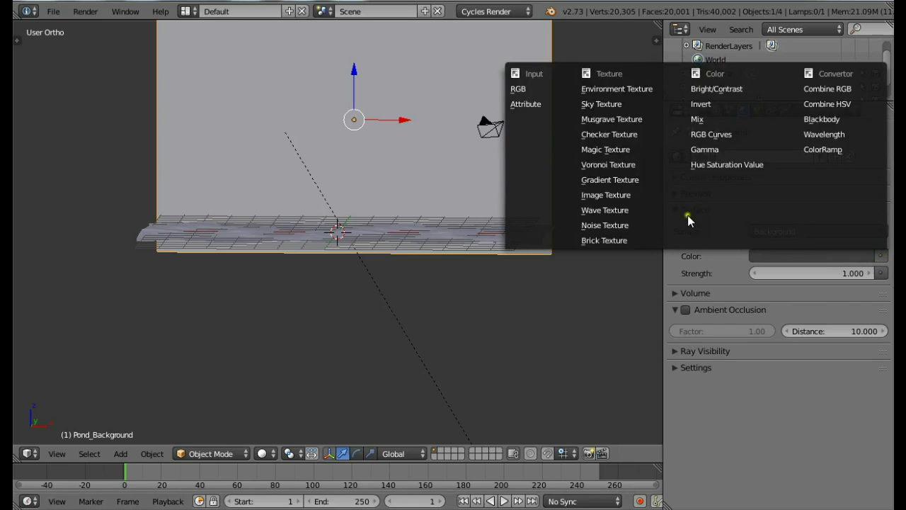
left_click(643, 193)
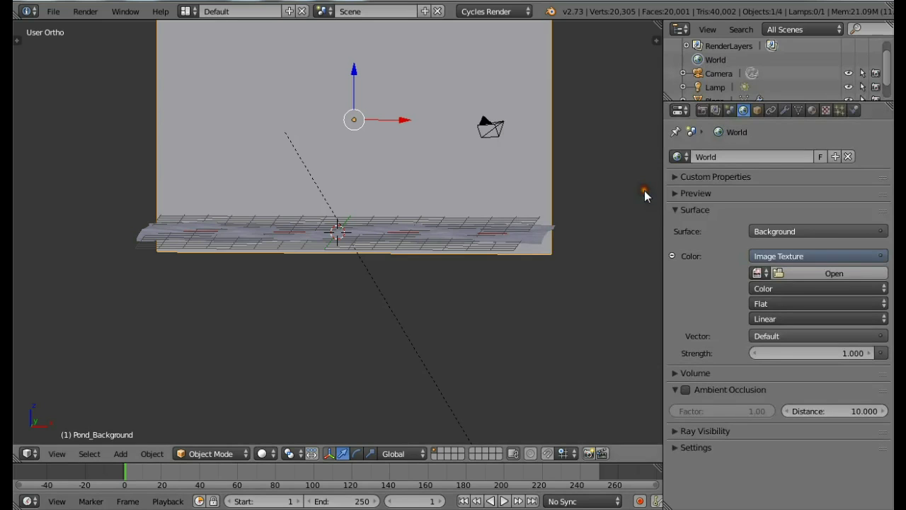
left_click(759, 274)
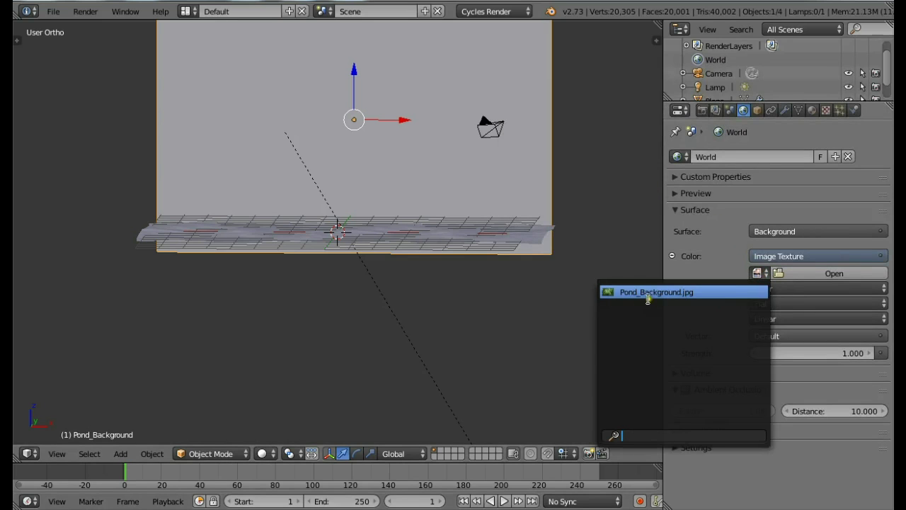
left_click(671, 292)
middle_click_drag(508, 288, 485, 84)
middle_click_drag(541, 183, 287, 261)
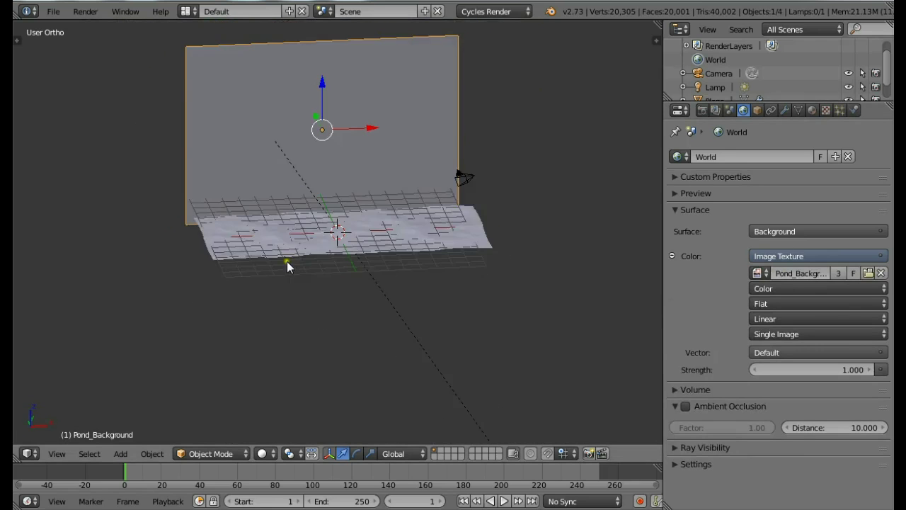
- Show the scene from the front in wireframe and select the camera
left_click(67, 453)
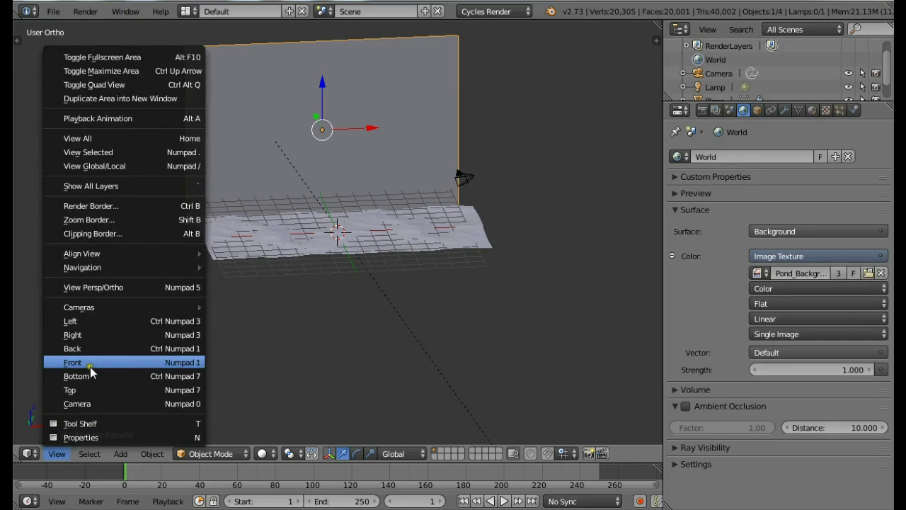
left_click(90, 362)
scroll(236, 348, "up", 3)
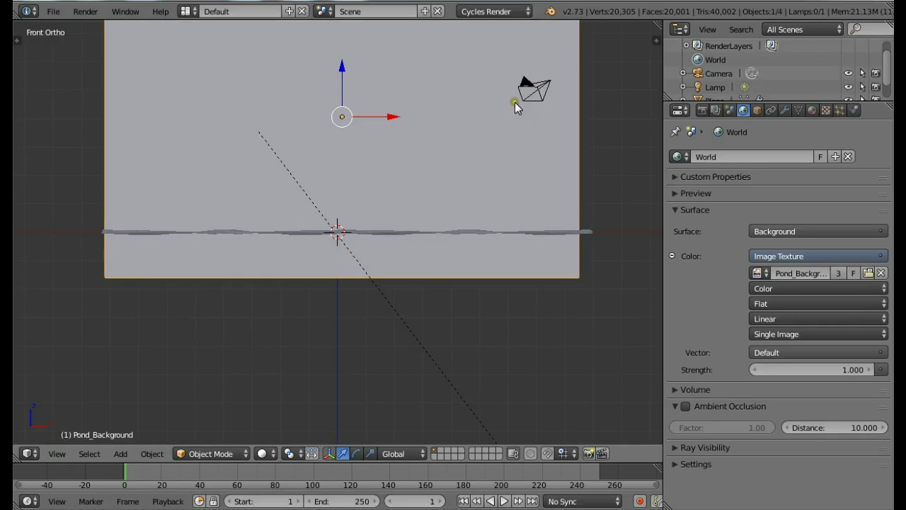
right_click(532, 88)
key("z")
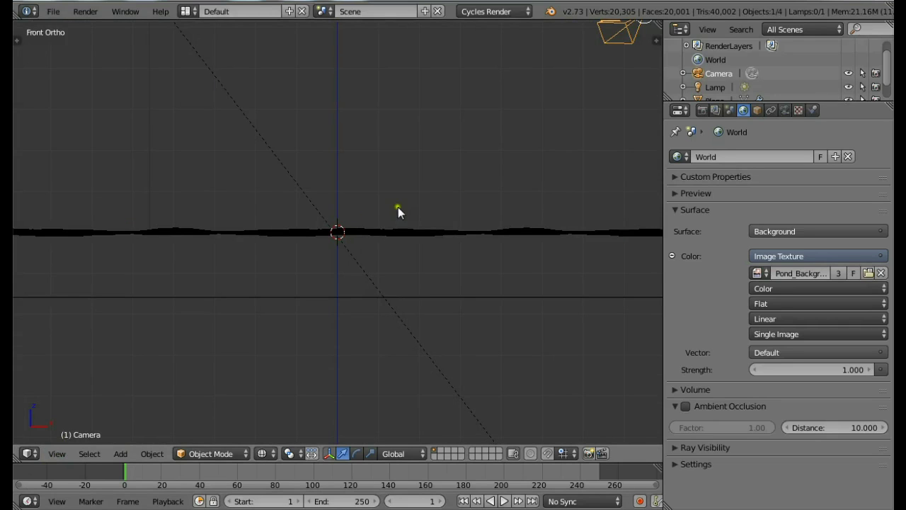
scroll(369, 220, "down", 2)
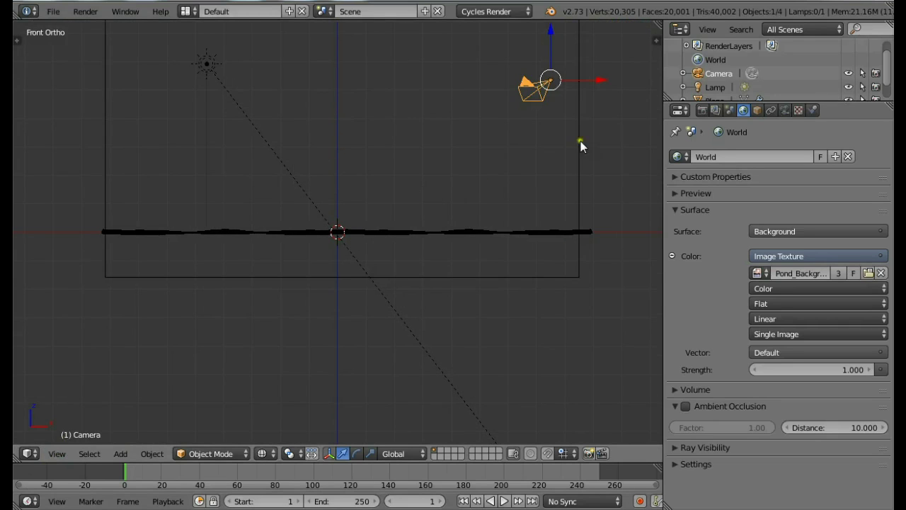
- Set the camera's rotation to 90° on X, 0° on Y and 0° on Z
left_click(758, 111)
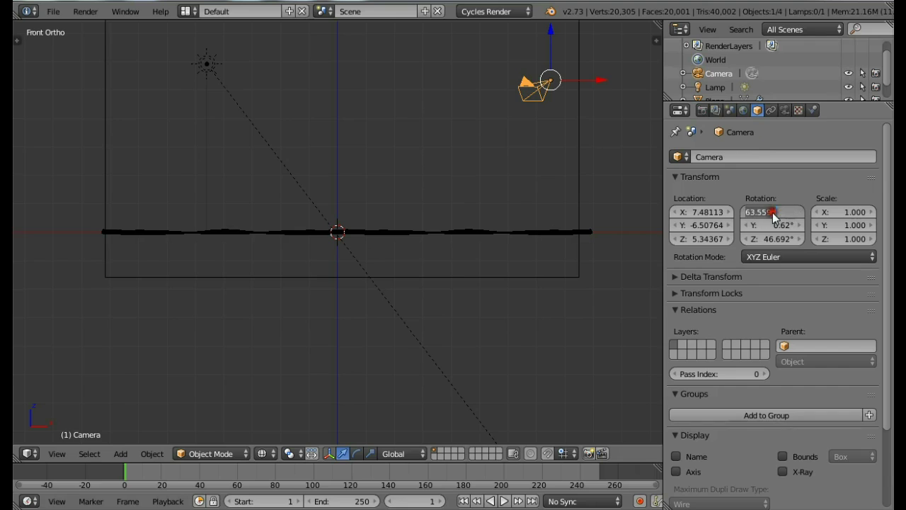
type("90")
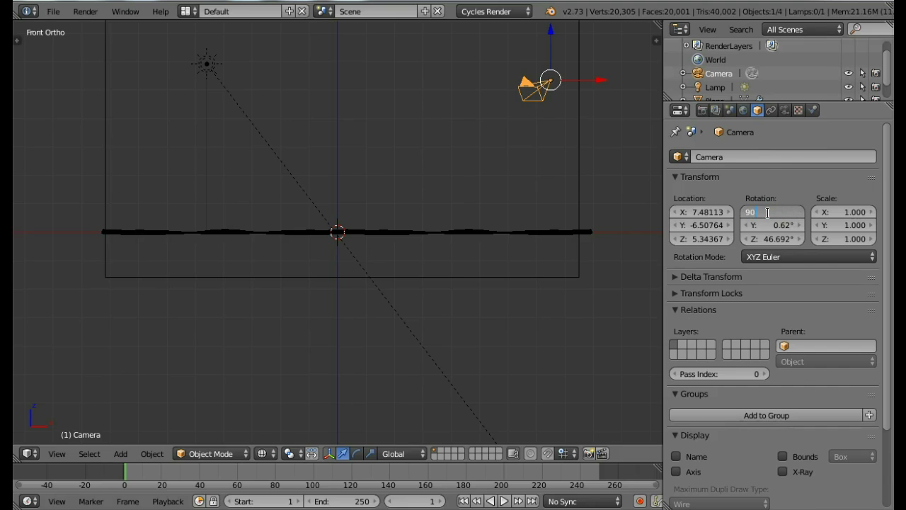
key("Return")
left_click(775, 225)
type("0")
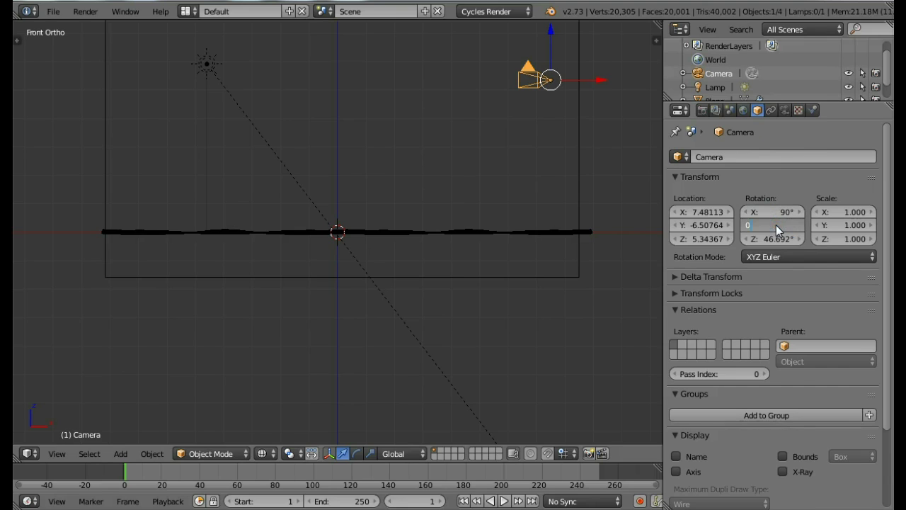
left_click(775, 243)
type("0")
key("Return")
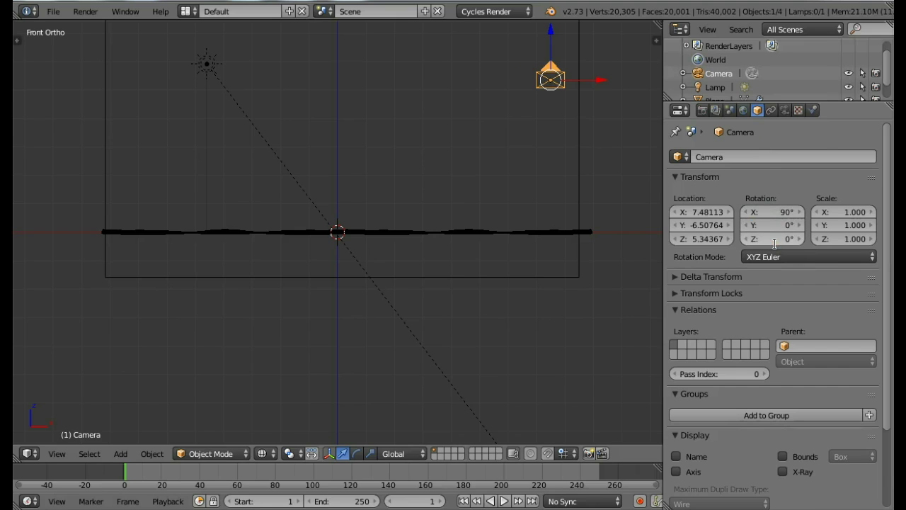
- Set the camera's X and Z locations to 0
type("0")
key("Return")
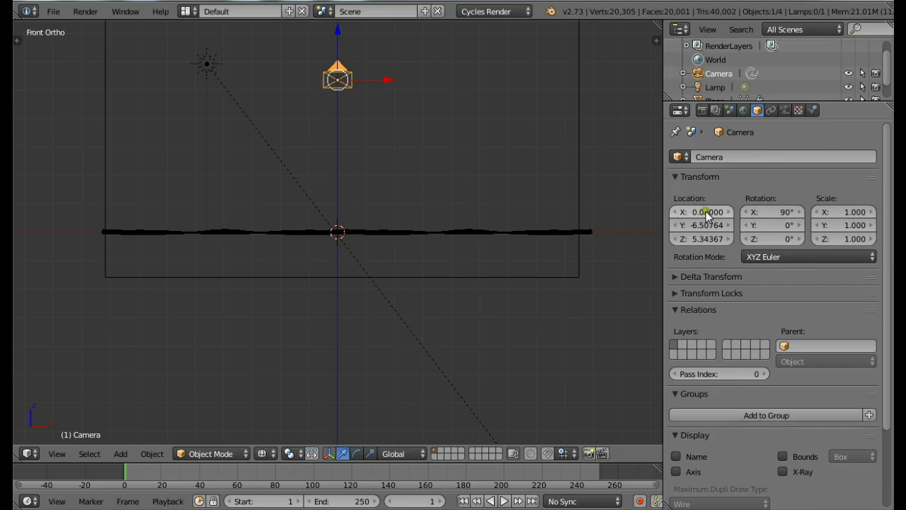
left_click(700, 239)
type("0")
key("Return")
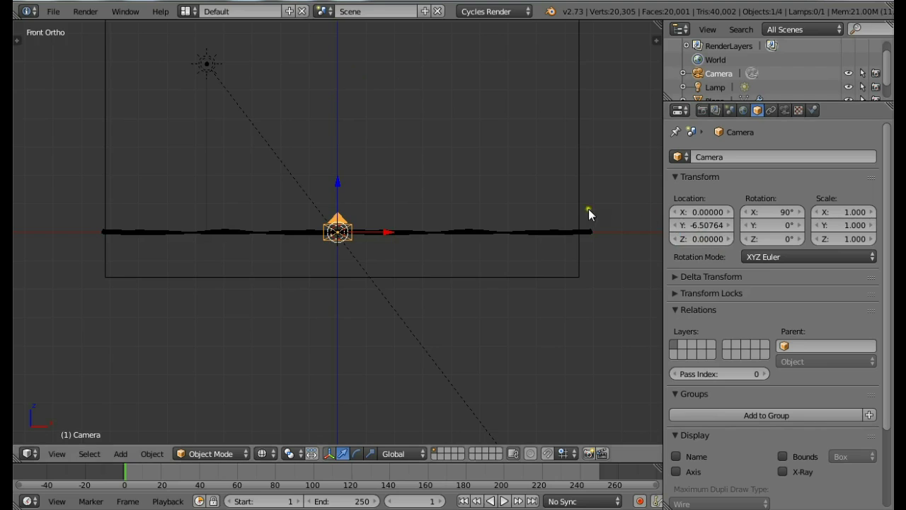
- View the scene through the camera
left_click(57, 453)
left_click(83, 404)
scroll(305, 345, "up", 1)
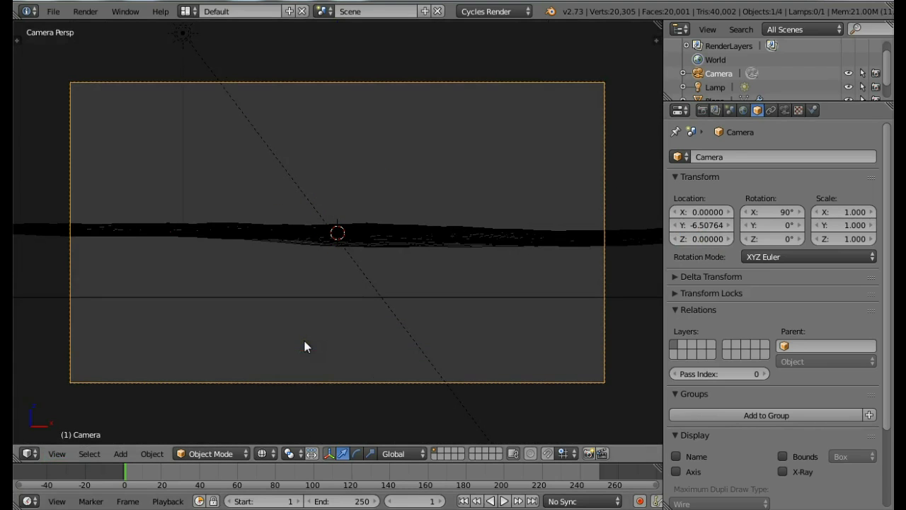
- Raise the camera along Z to about 0.64 so it looks across the water, using solid viewport shading
key("g")
key("z")
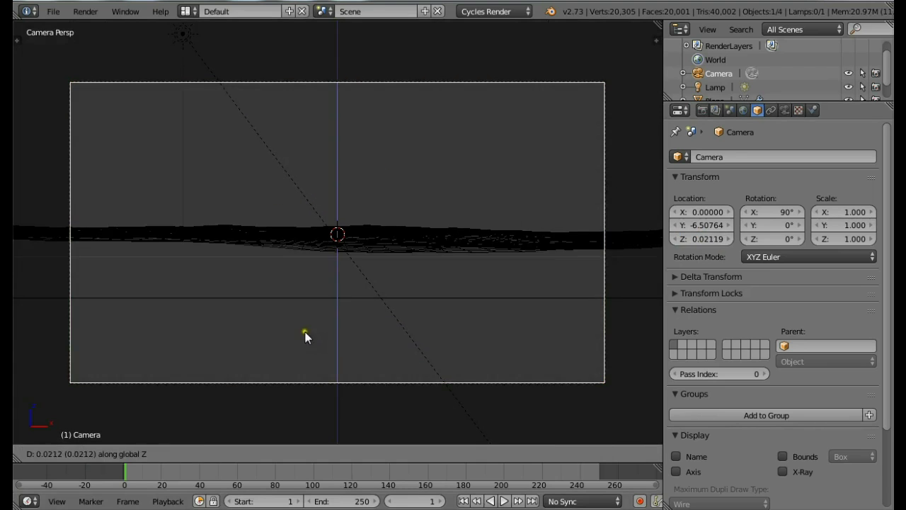
left_click(306, 286)
key("shift+z")
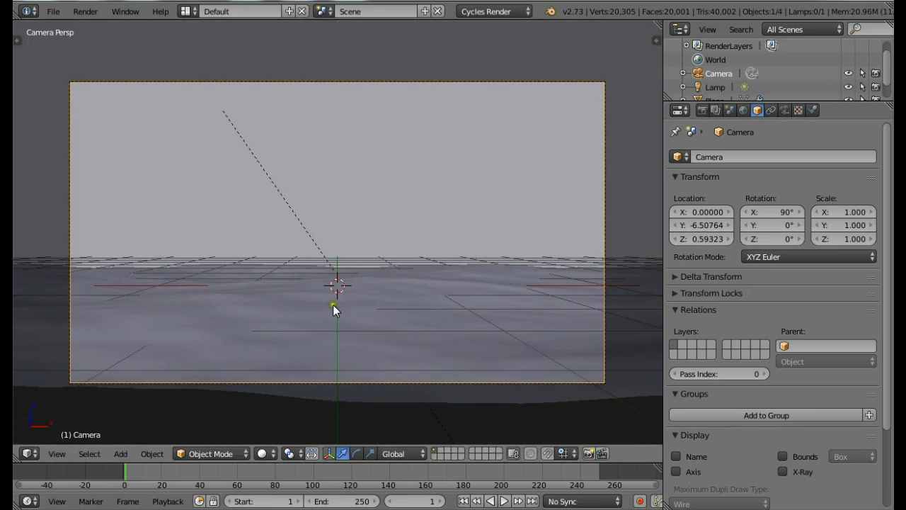
key("g")
key("z")
left_click(415, 337)
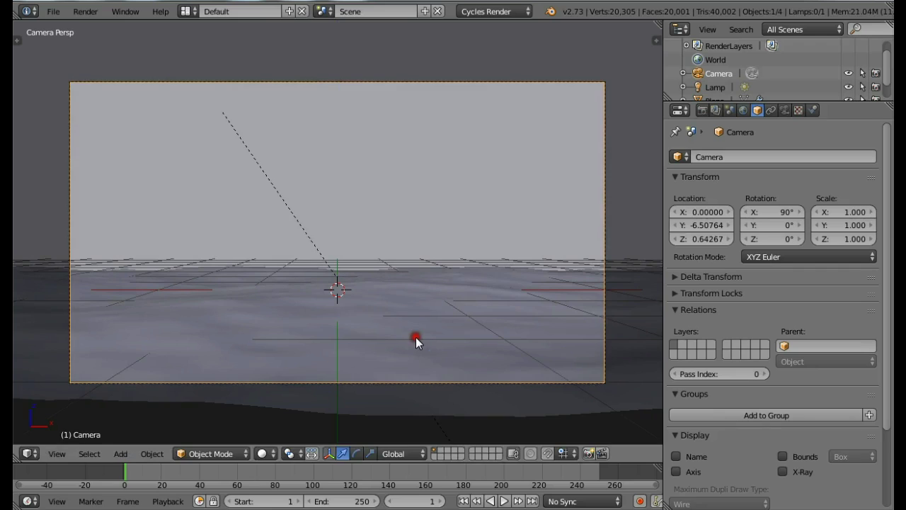
- Preview the pond through the camera in rendered shading and return to solid shading
left_click(264, 453)
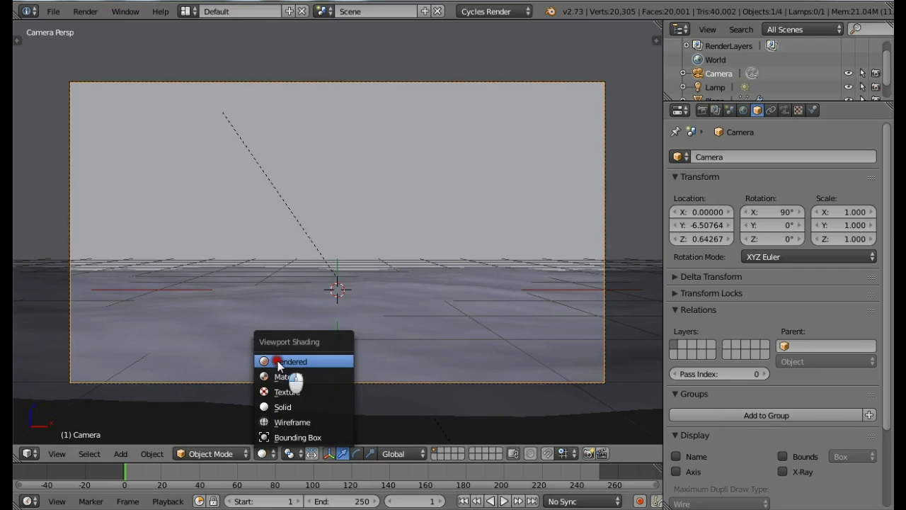
left_click(278, 362)
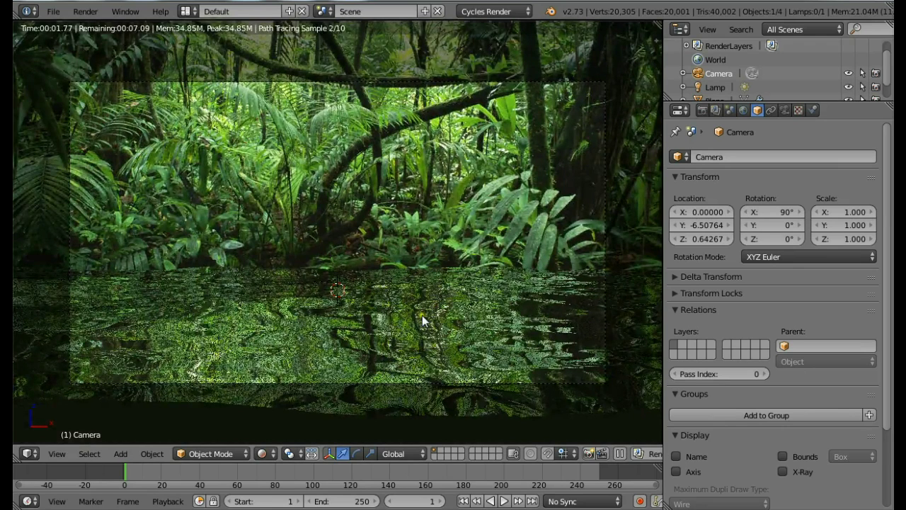
key("shift+z")
- Scale the jungle backdrop plane down to about 9.17 and shift it along X to about -0.04
scroll(373, 257, "down", 8)
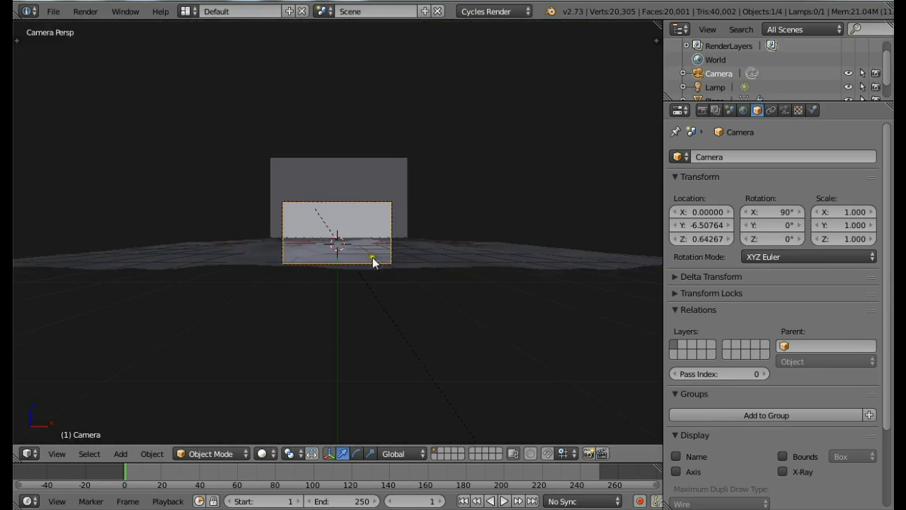
right_click(418, 189)
scroll(492, 248, "up", 6)
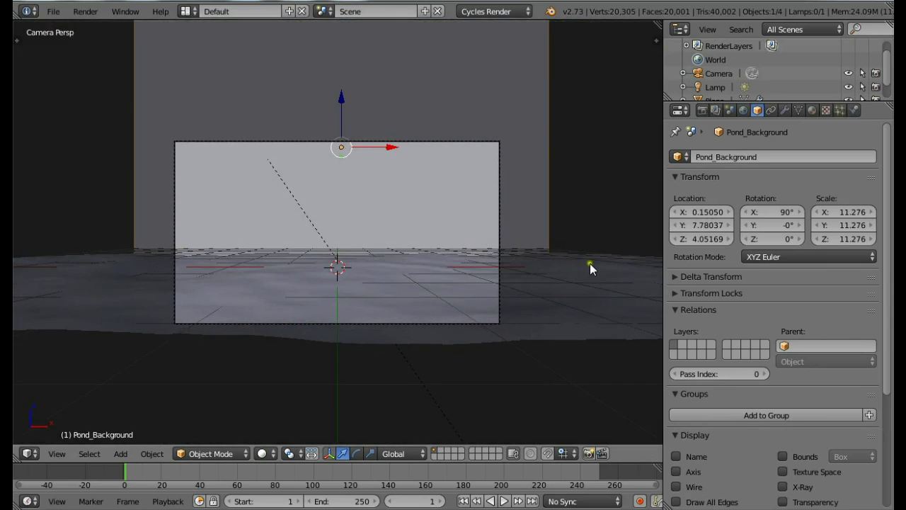
key("s")
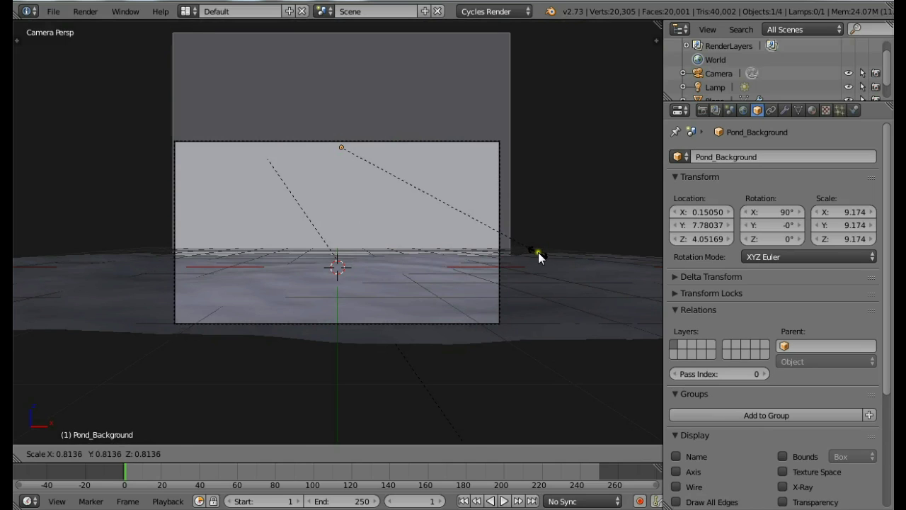
left_click(537, 252)
left_click_drag(384, 148, 379, 147)
- Move the backdrop toward the camera along Y to about 4.18 and return to the camera view
middle_click_drag(359, 172, 195, 142)
left_click_drag(194, 141, 230, 172)
middle_click_drag(223, 194, 150, 407)
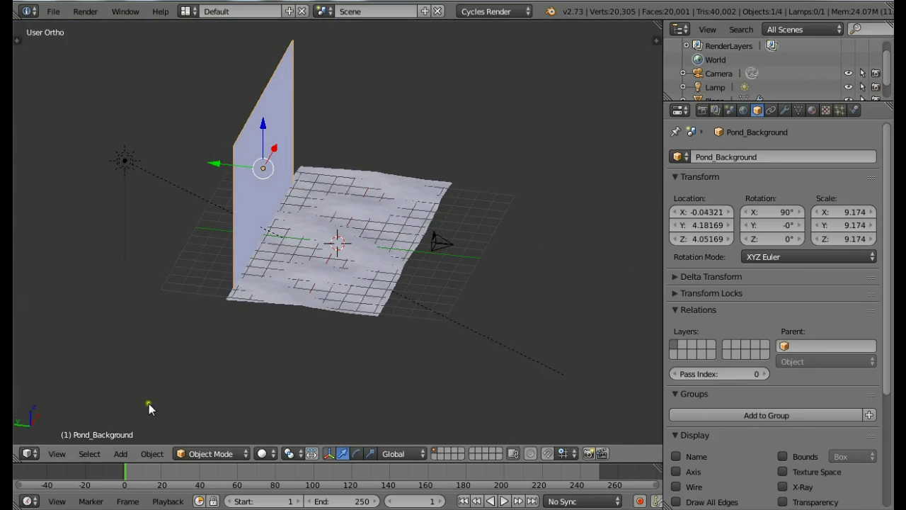
left_click(57, 453)
left_click(73, 402)
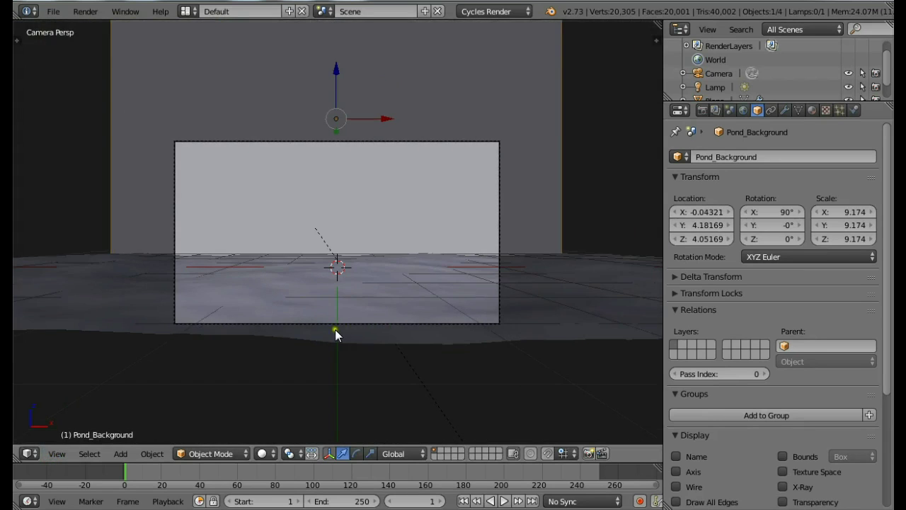
- Scale the backdrop down to about 7.33 and lower it along Z to about 2.98
key("s")
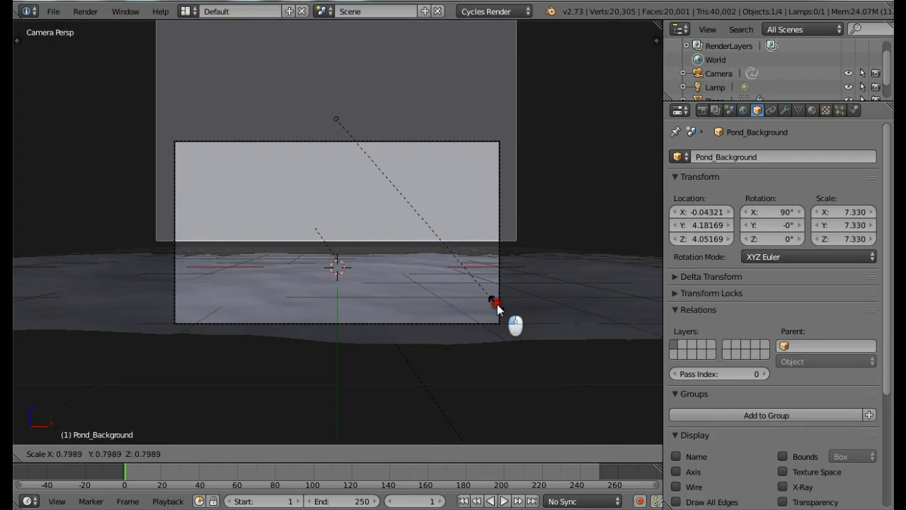
left_click(508, 318)
left_click_drag(335, 75, 340, 114)
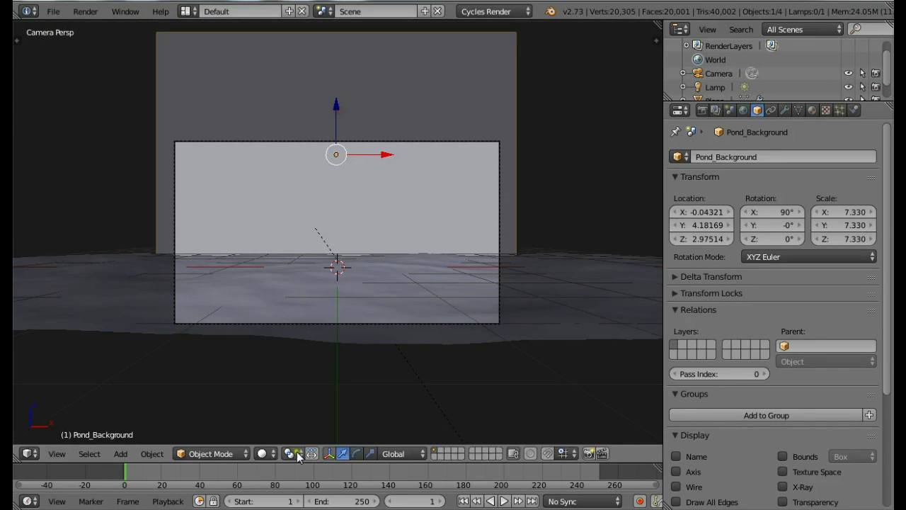
- Display textures in the viewport and lower the backdrop along Z to about 2.60
left_click(266, 455)
left_click(286, 392)
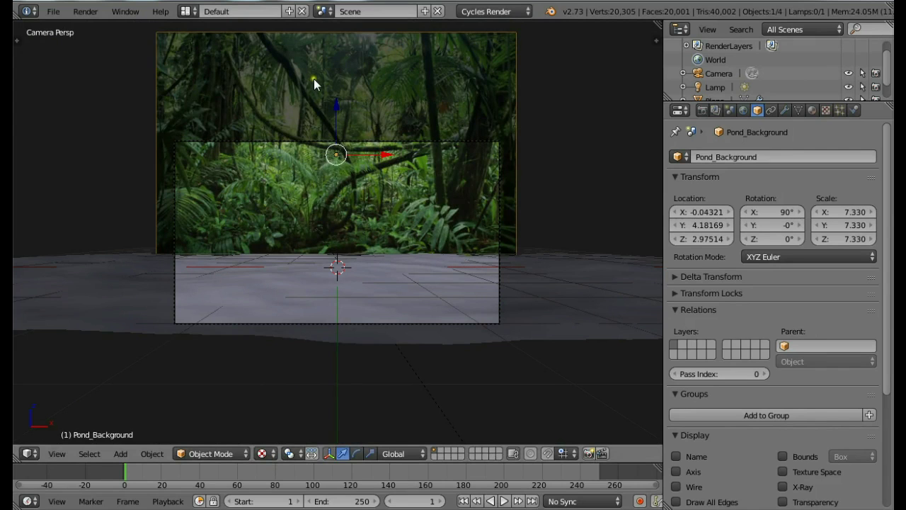
left_click_drag(333, 109, 339, 121)
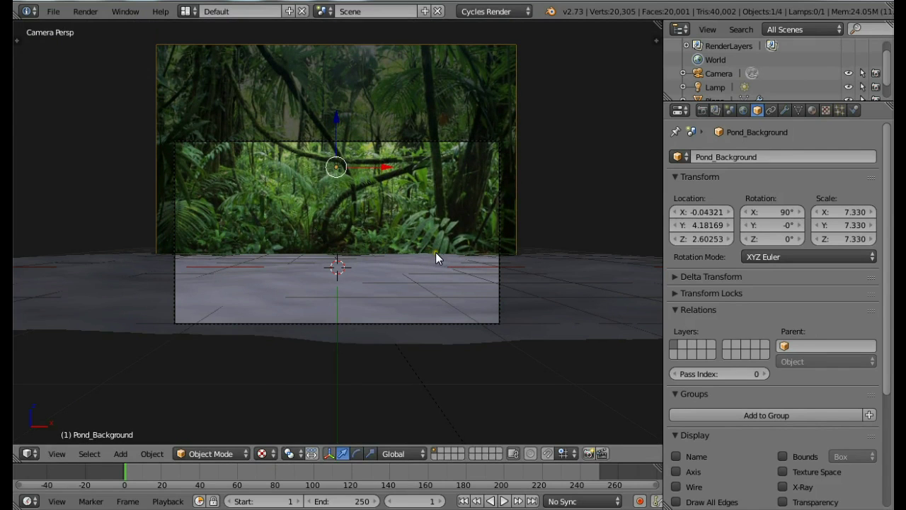
- Scale the backdrop down to about 6.87 and lower it along Z to about 2.35
scroll(434, 255, "up", 2)
key("s")
left_click(526, 356)
left_click_drag(339, 101, 337, 114)
scroll(328, 260, "up", 1)
- Preview the camera view in rendered shading and limit rendering to the border area
left_click(262, 453)
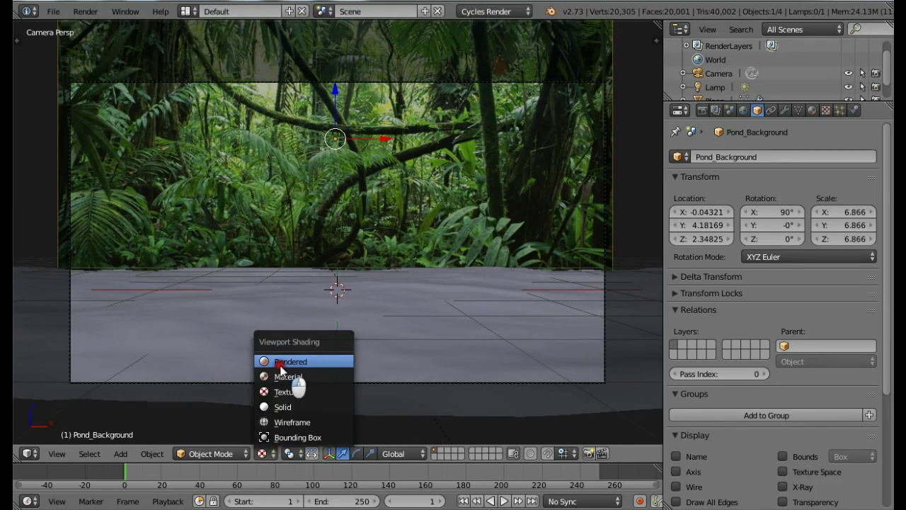
left_click(280, 363)
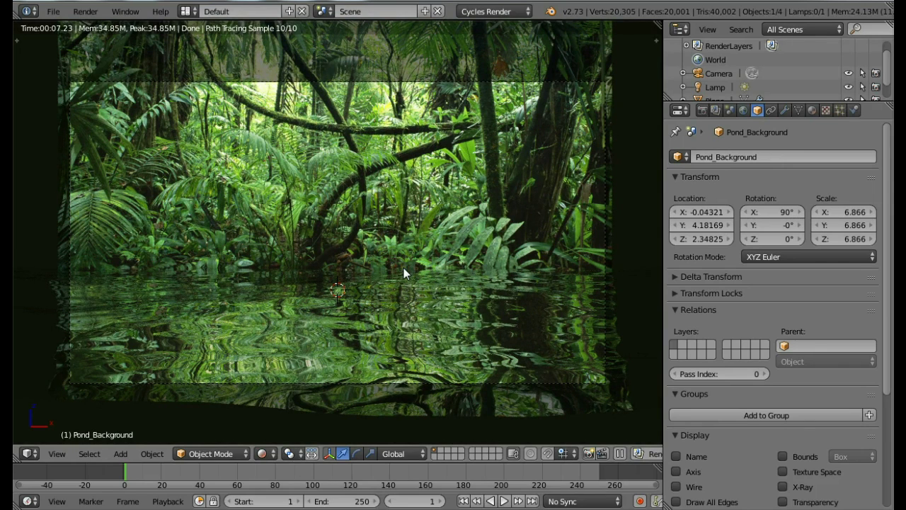
left_click(703, 112)
left_click(675, 381)
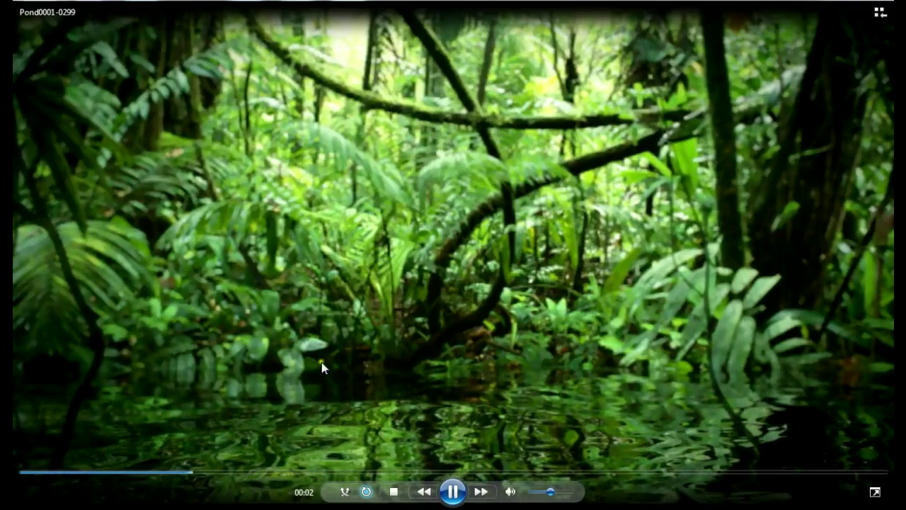
- Return to solid shading and examine the arrangement of backdrop, water and camera from several angles, ending in the camera view
left_click(453, 491)
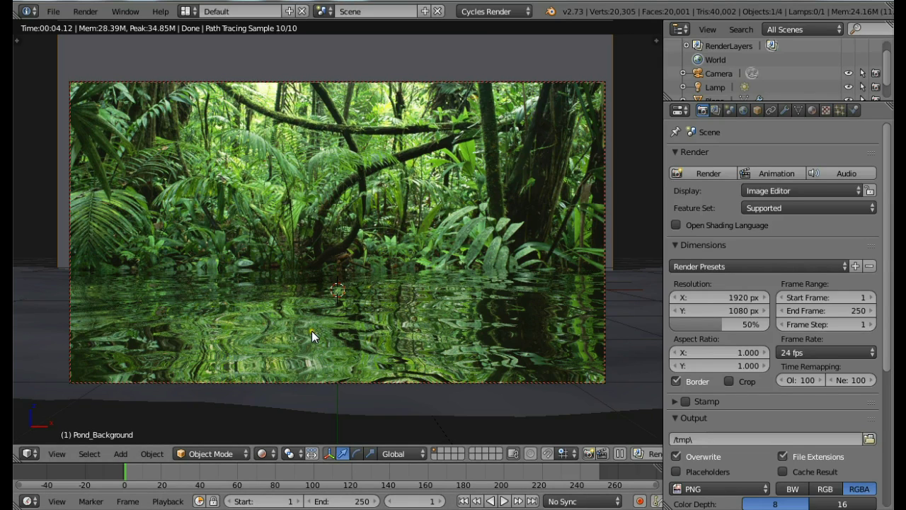
key("shift+z")
left_click(264, 452)
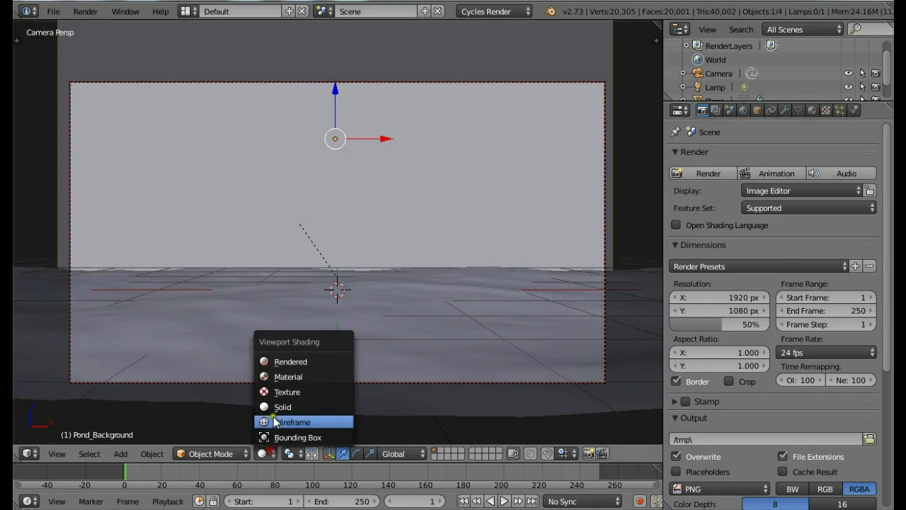
mouse_move(314, 240)
middle_mouse_down()
mouse_move(392, 264)
mouse_move(326, 226)
middle_mouse_up()
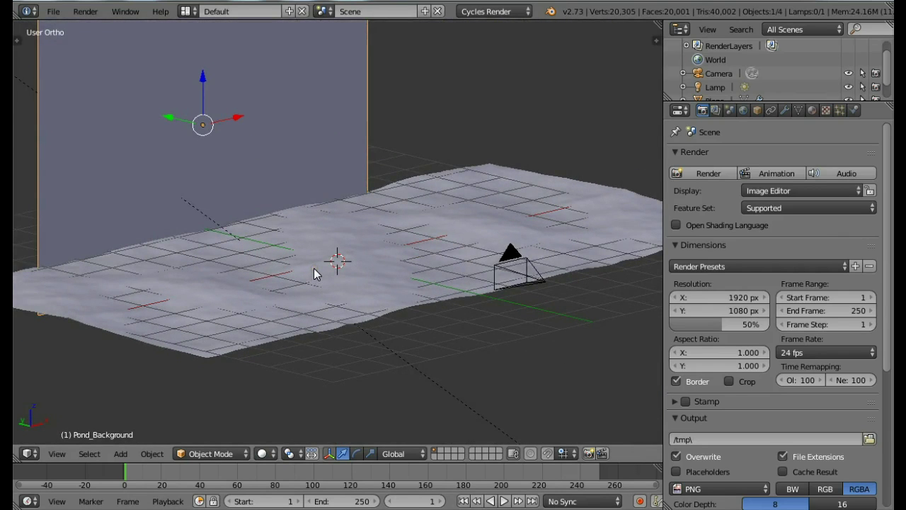
middle_click_drag(503, 348, 449, 295)
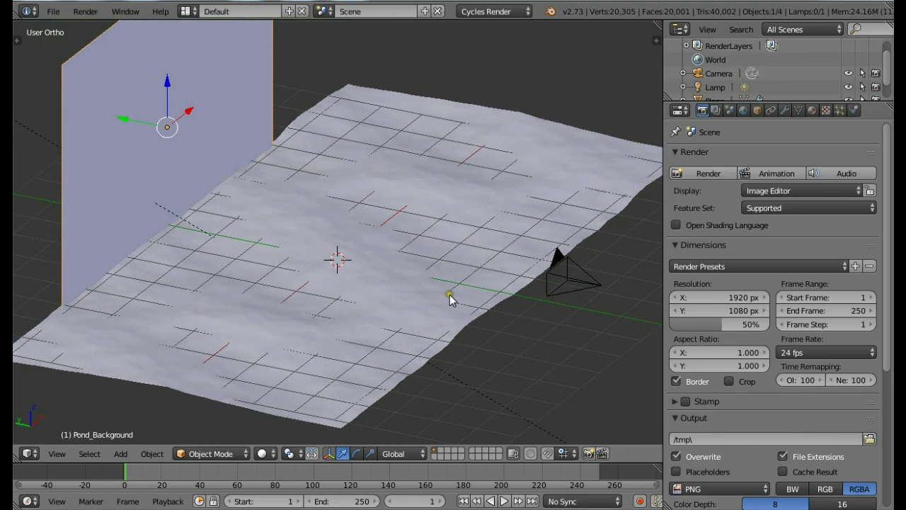
middle_click_drag(445, 324, 331, 334)
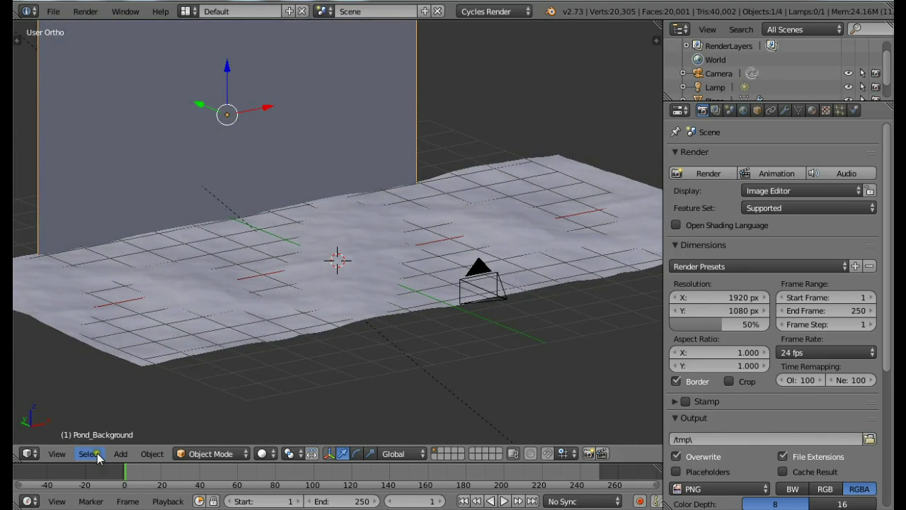
left_click(60, 453)
left_click(75, 403)
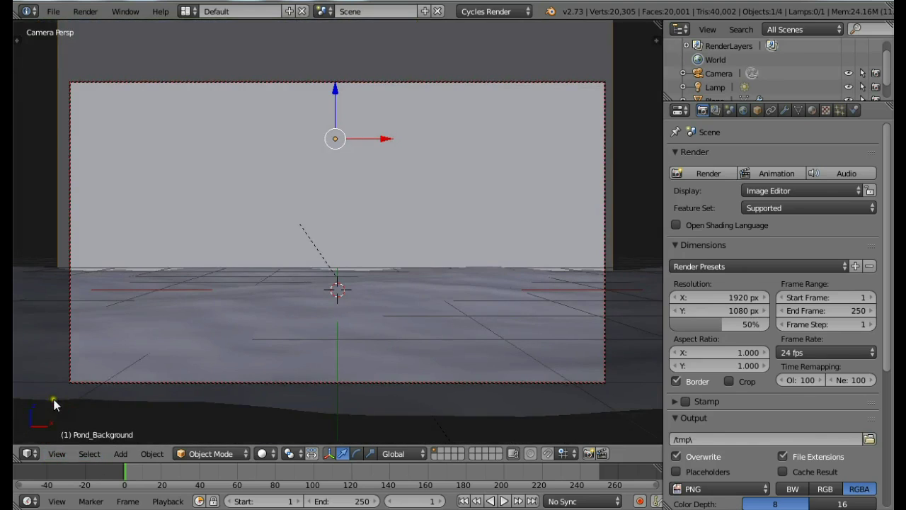